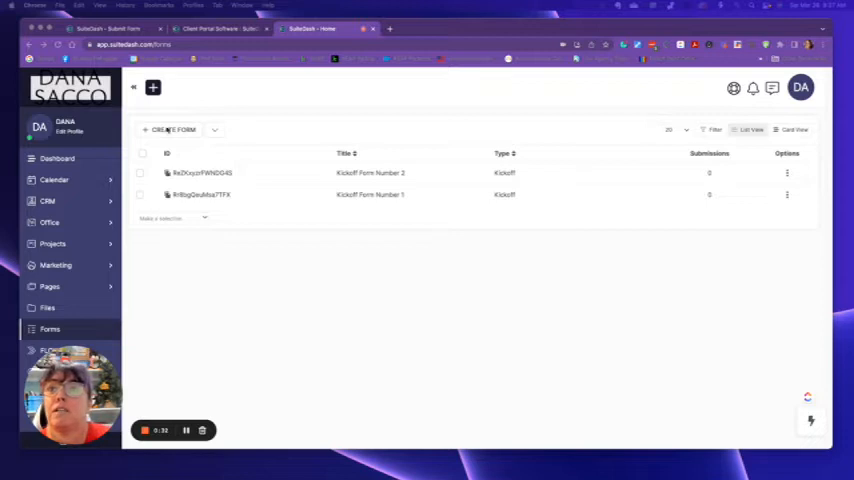
Step: Create a new Kickoff form and title it 'Inquiry'
click(168, 130)
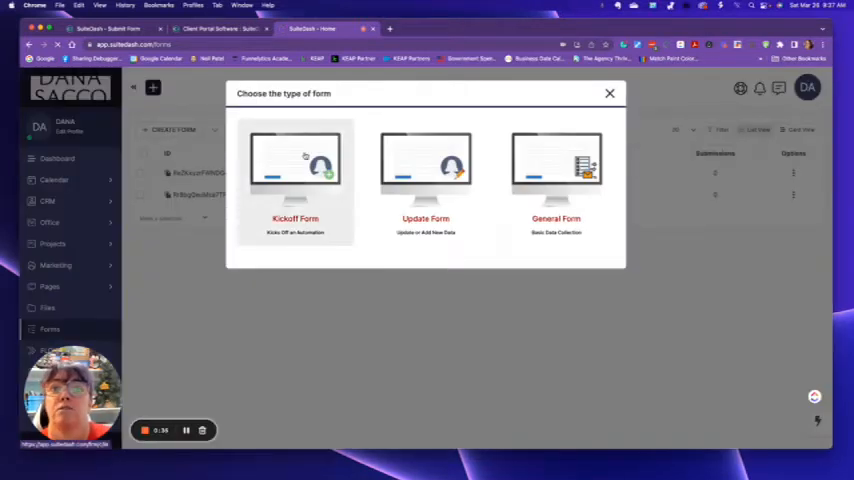
click(305, 156)
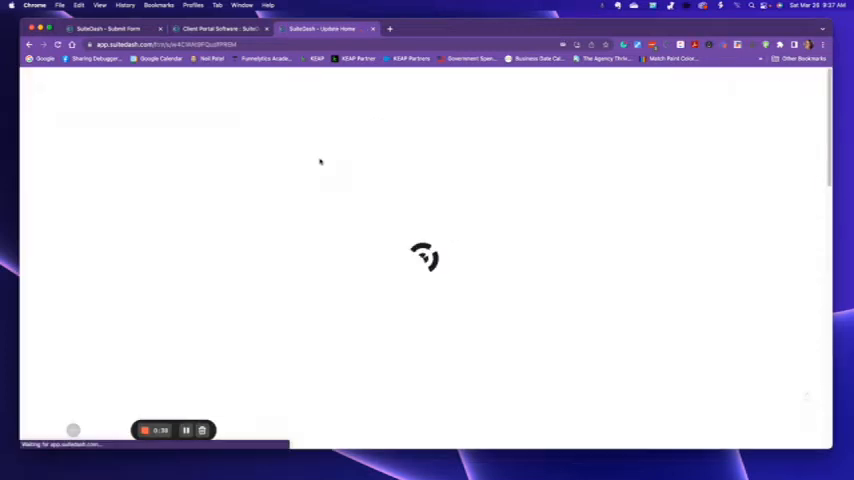
click(434, 235)
text(Inqui)
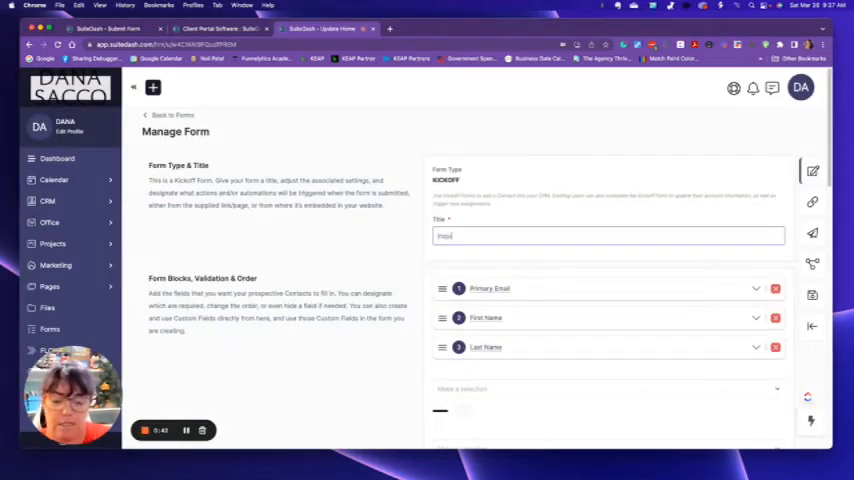
text(ry)
click(388, 250)
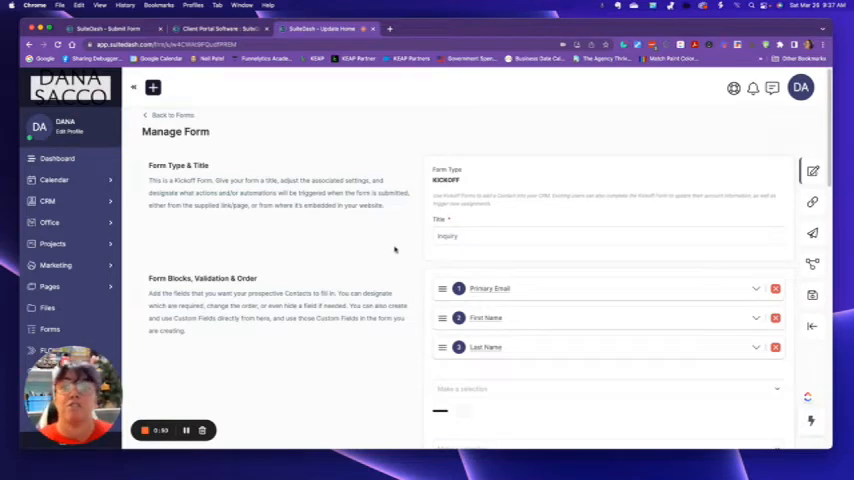
scroll(420, 270, down, 3)
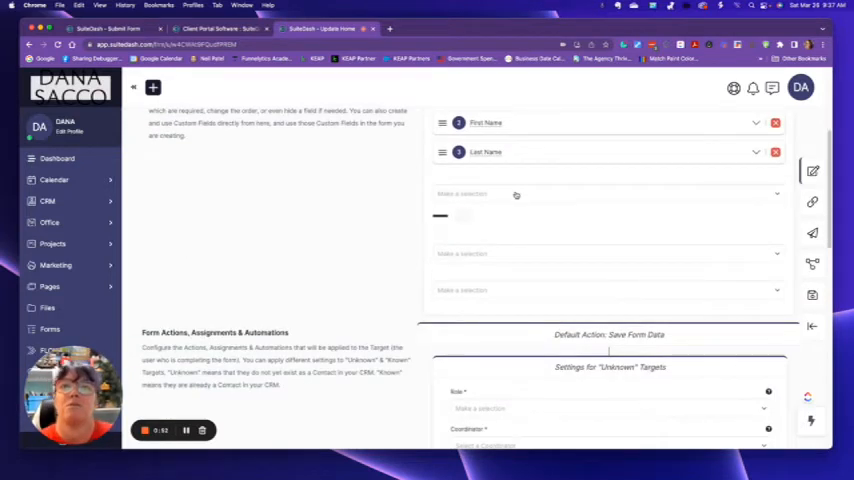
click(490, 292)
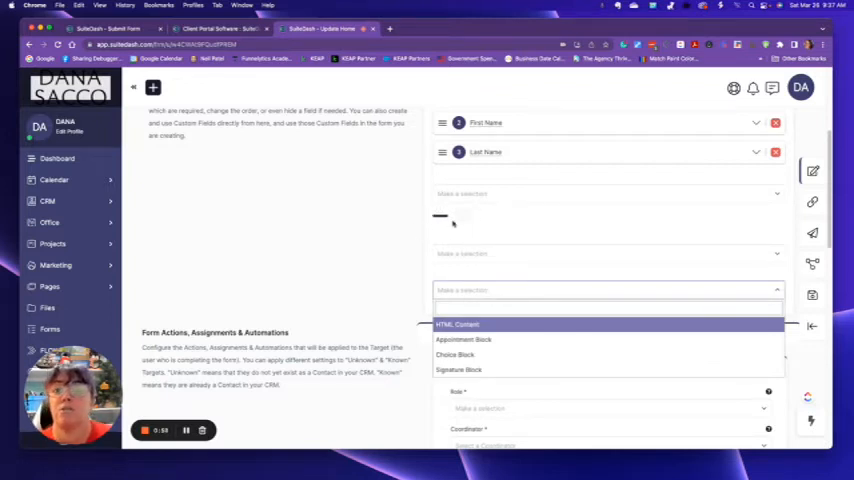
click(513, 282)
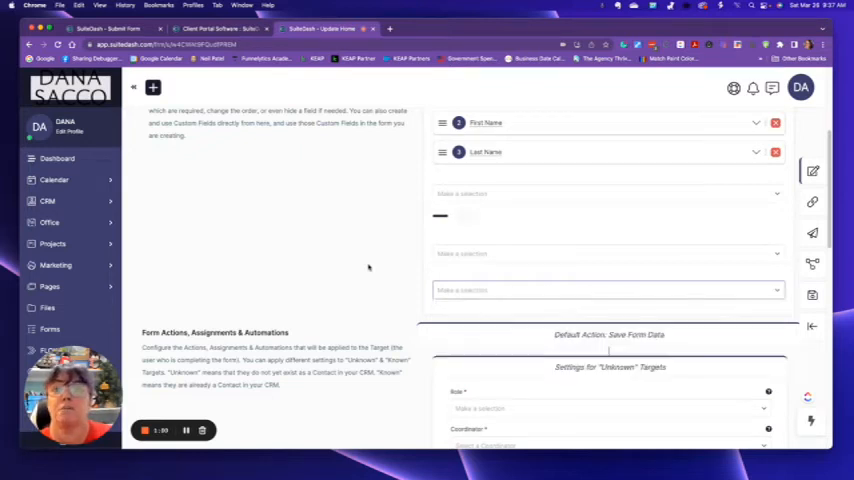
scroll(381, 278, down, 2)
scroll(449, 249, down, 3)
scroll(450, 364, down, 4)
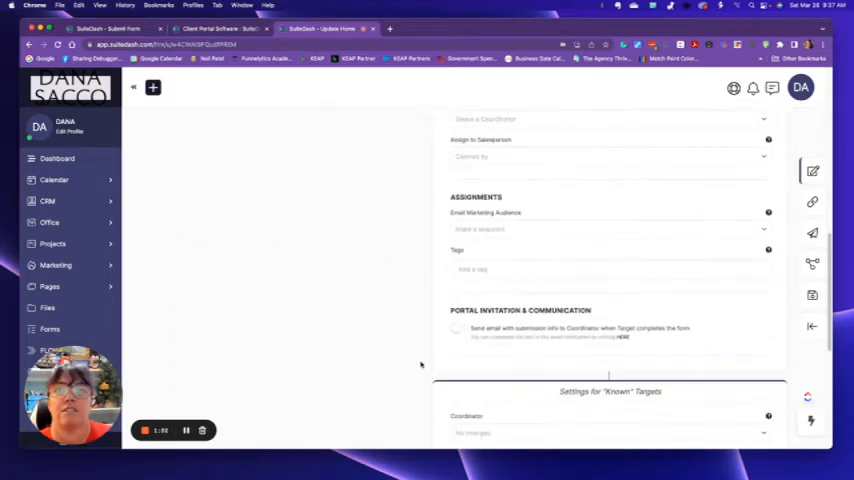
scroll(423, 360, up, 6)
scroll(423, 340, down, 6)
scroll(422, 335, up, 2)
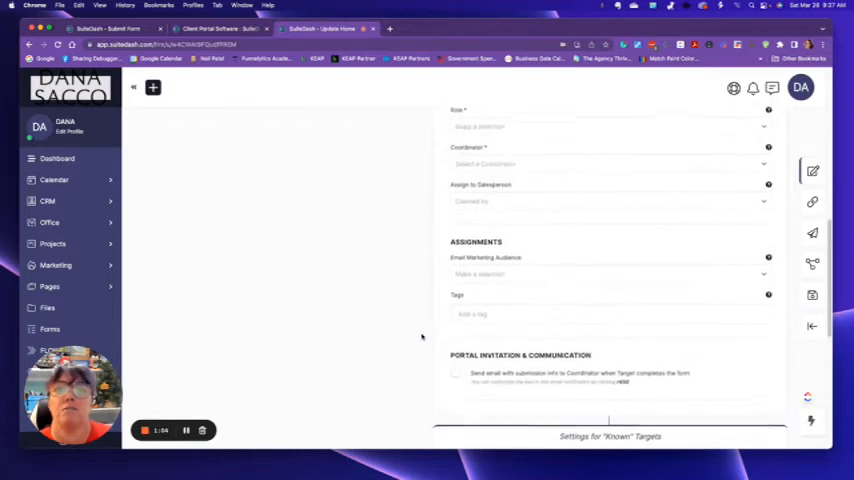
scroll(421, 335, up, 3)
scroll(422, 337, up, 1)
scroll(423, 339, up, 1)
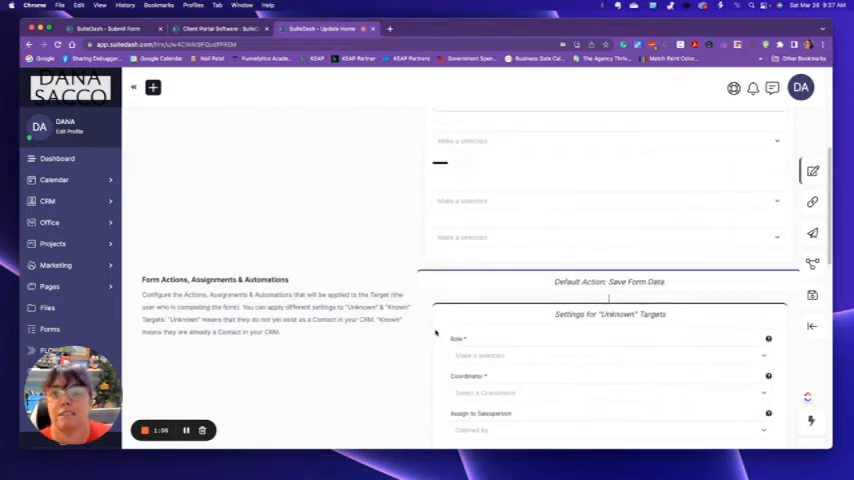
Step: Add a multiple-choice block named 'Service Interested In'
click(488, 239)
click(474, 304)
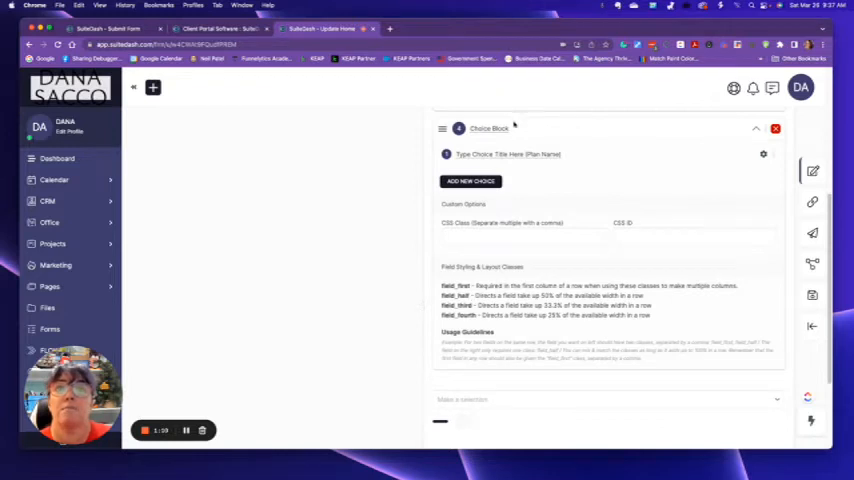
click(512, 129)
drag(517, 131, 469, 131)
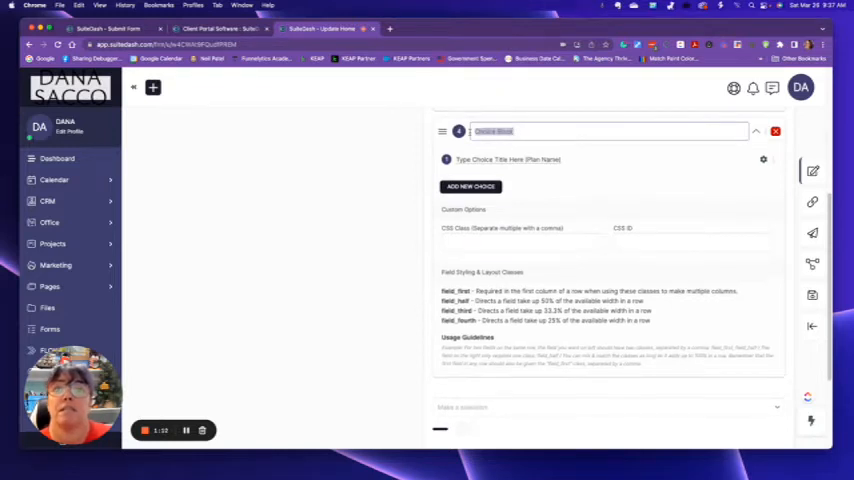
text(Service)
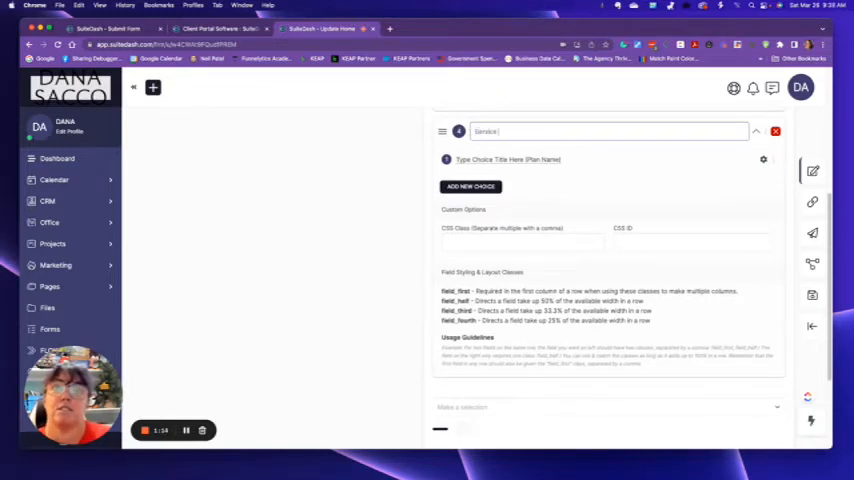
text(oolal)
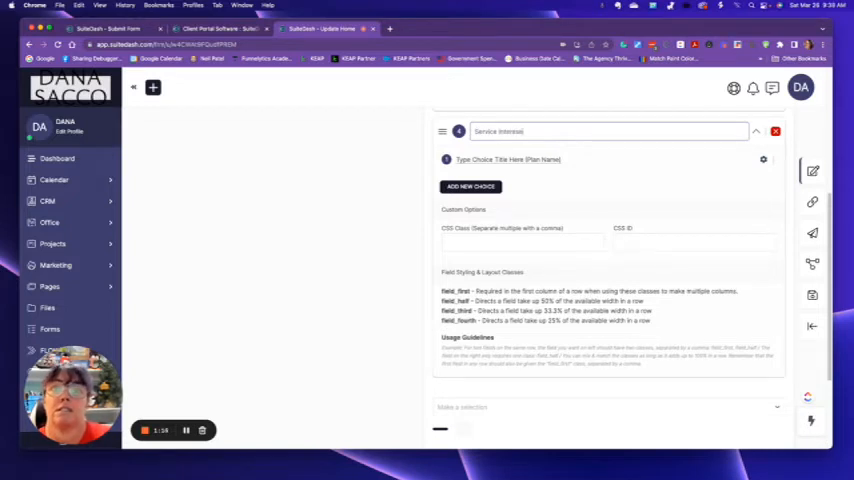
text(ed In)
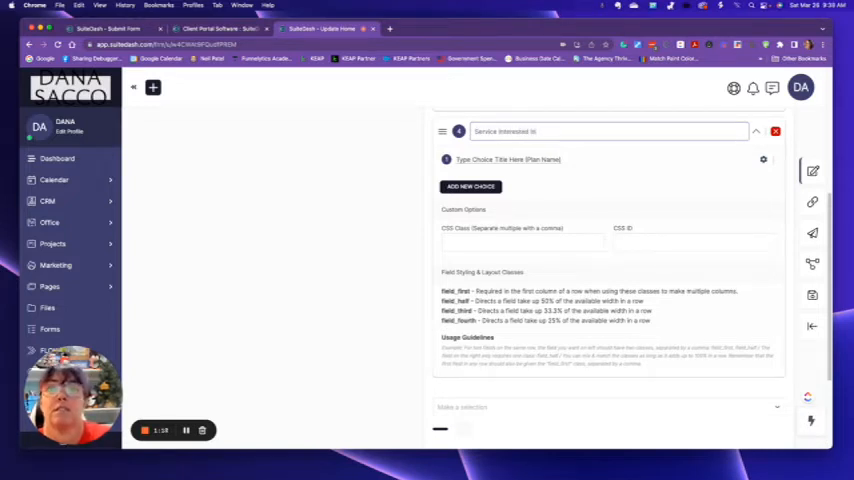
Step: Give the block two choices: 'CRM Setup' and 'SYSTEMology'
click(553, 160)
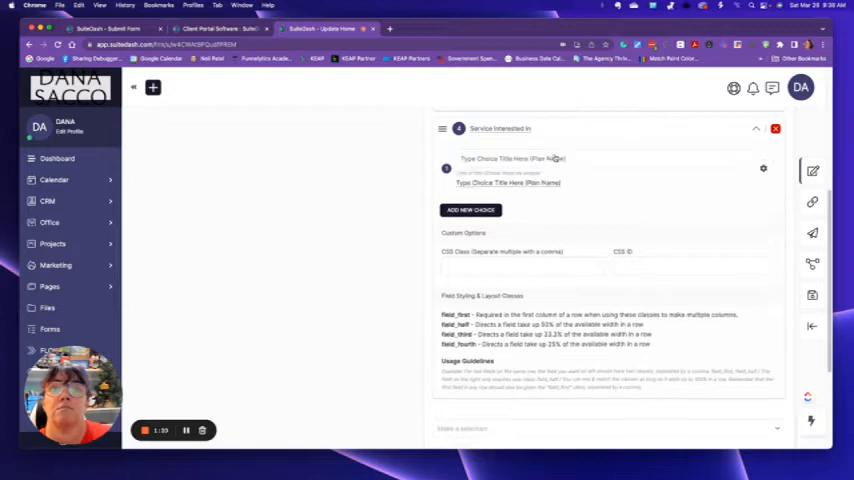
drag(562, 158, 457, 162)
text(G)
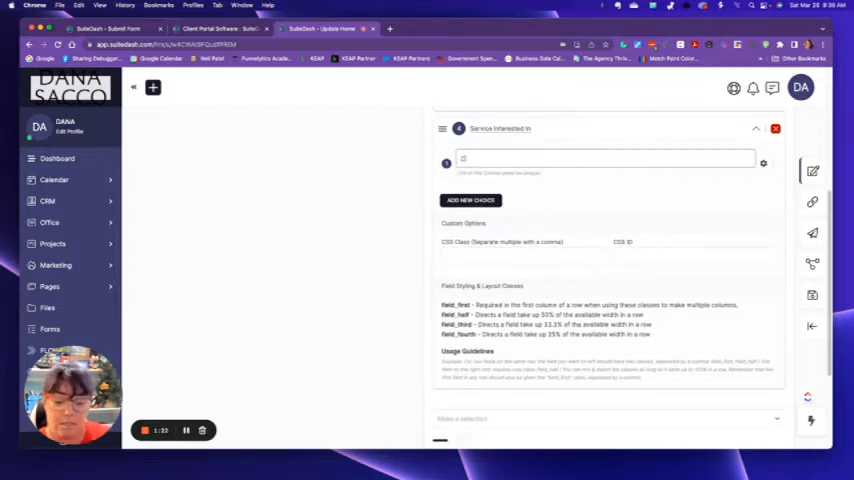
text( Se)
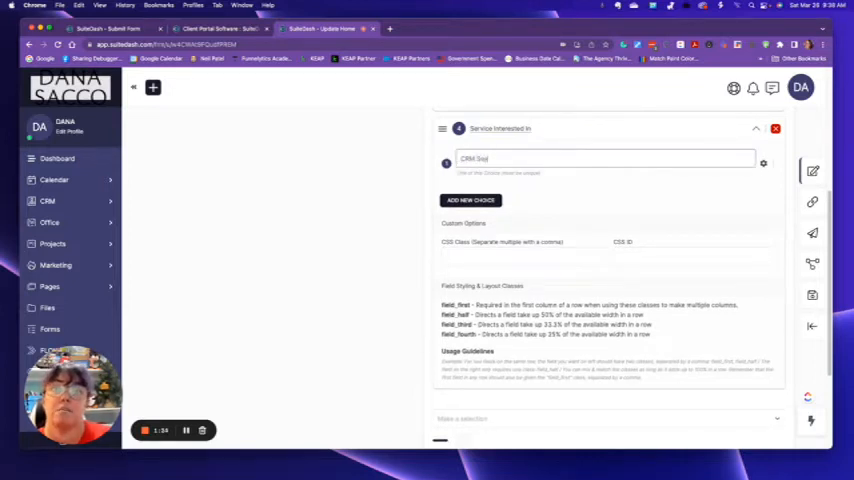
text(tup)
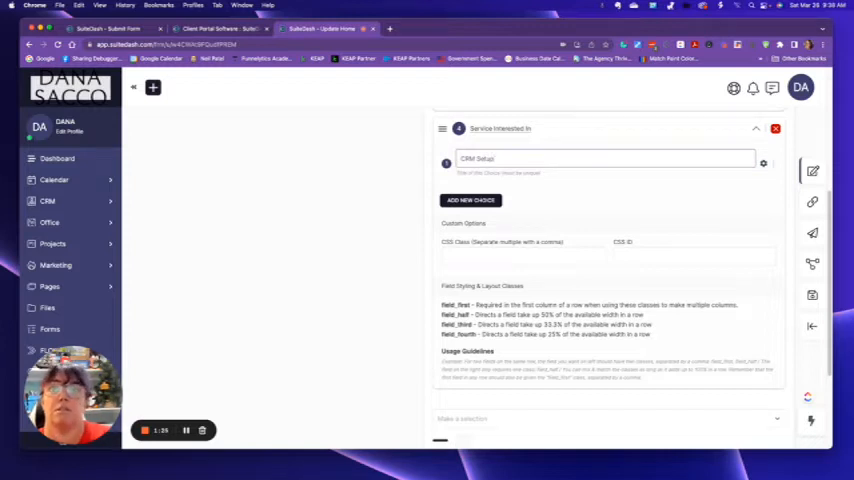
click(475, 200)
click(510, 187)
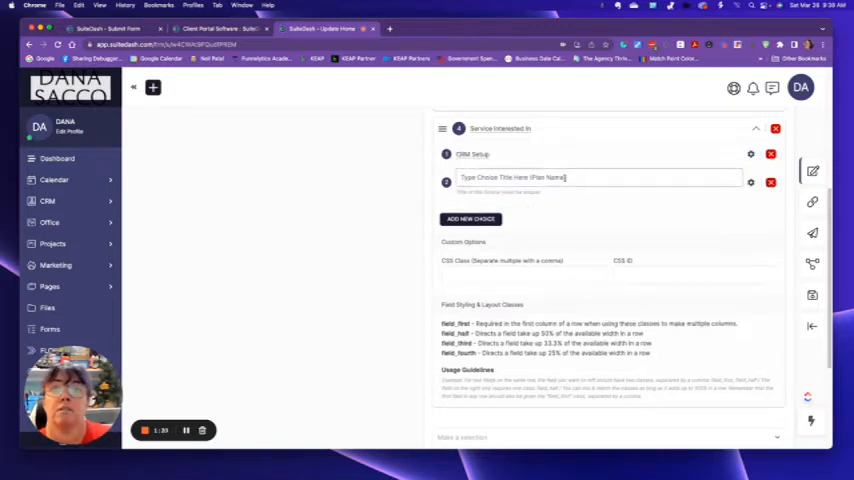
drag(567, 180, 462, 179)
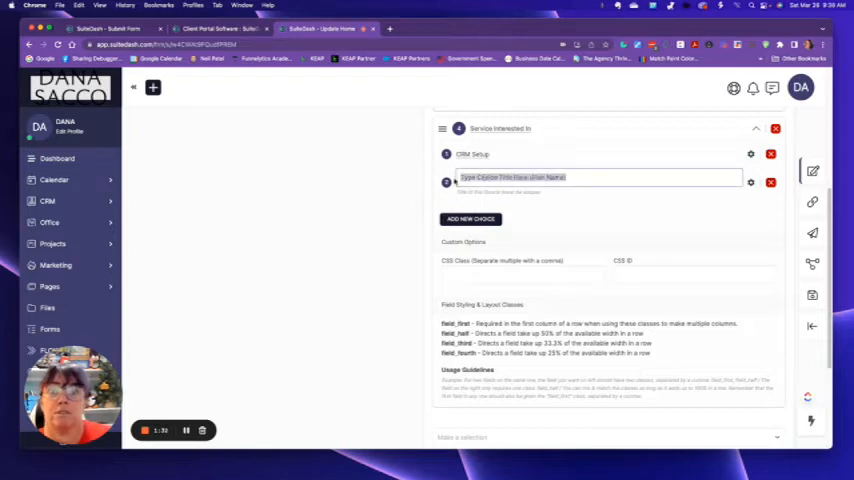
text(CRSTEM)
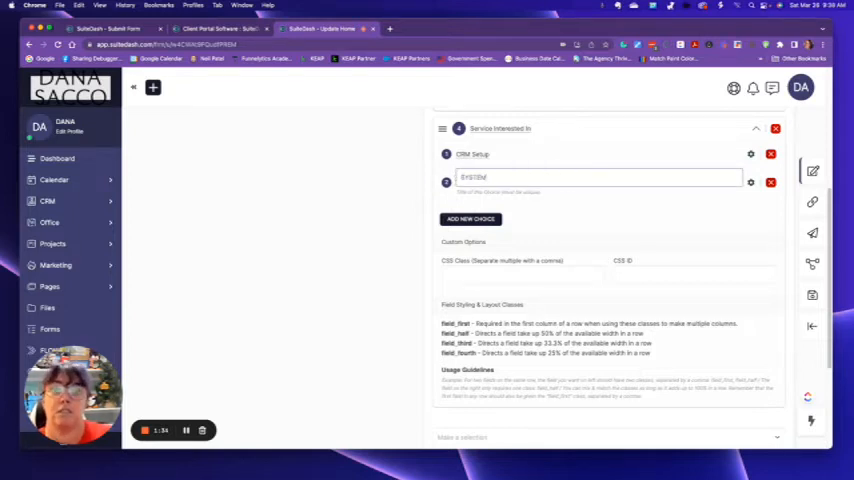
text( S)
text(og)
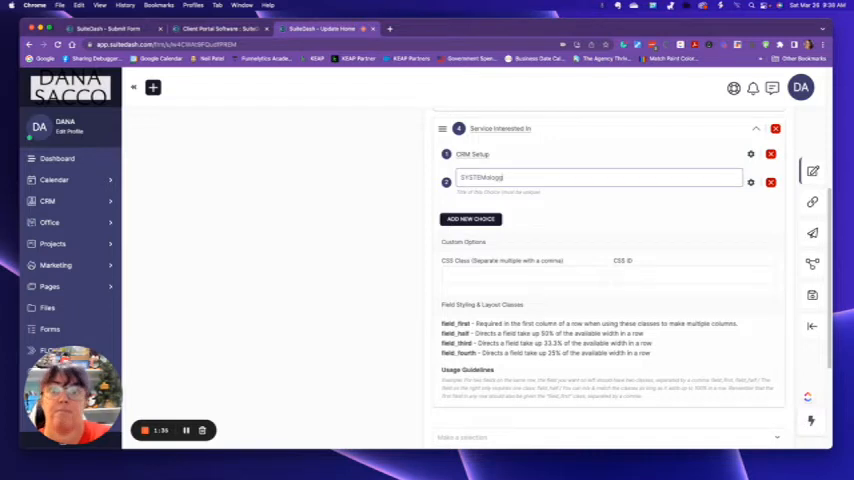
text(y)
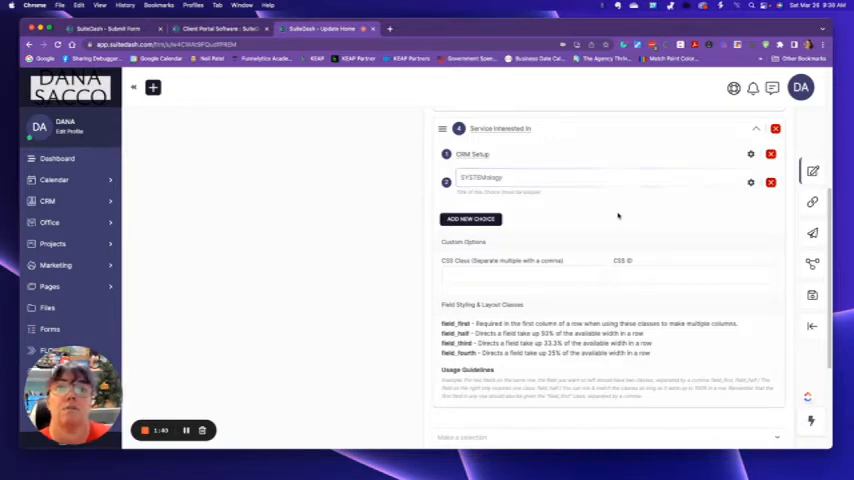
scroll(642, 286, down, 2)
scroll(642, 286, down, 2)
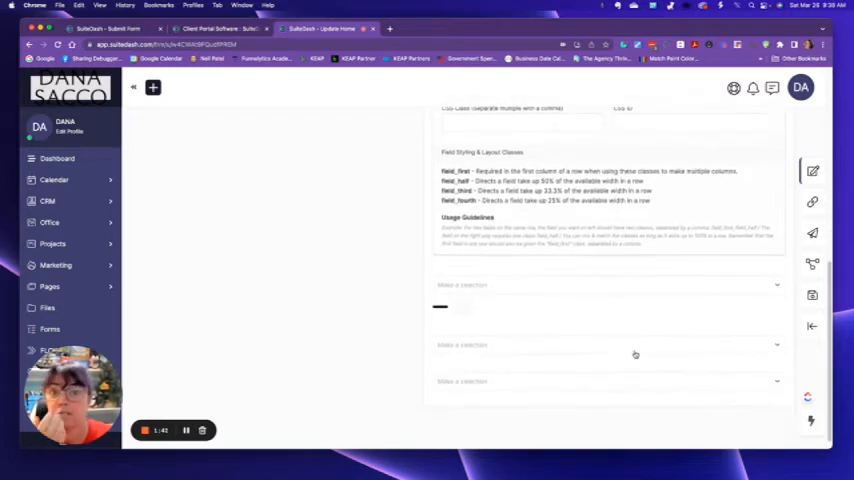
scroll(657, 323, up, 5)
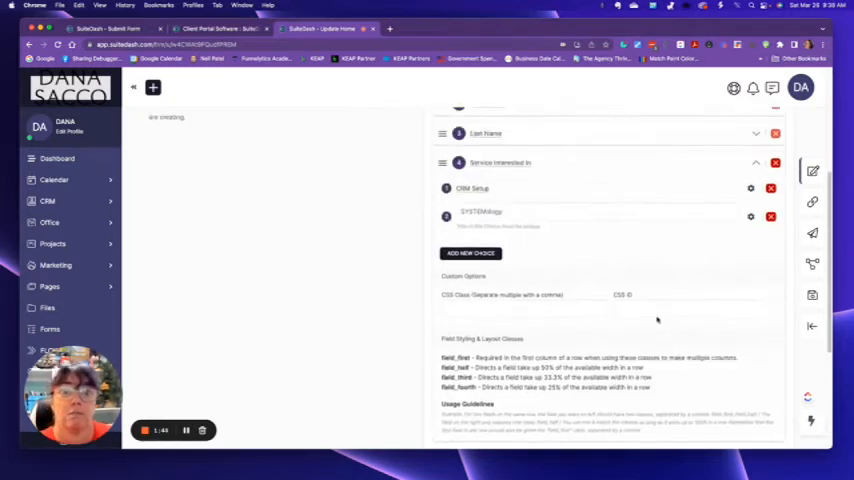
scroll(658, 330, up, 2)
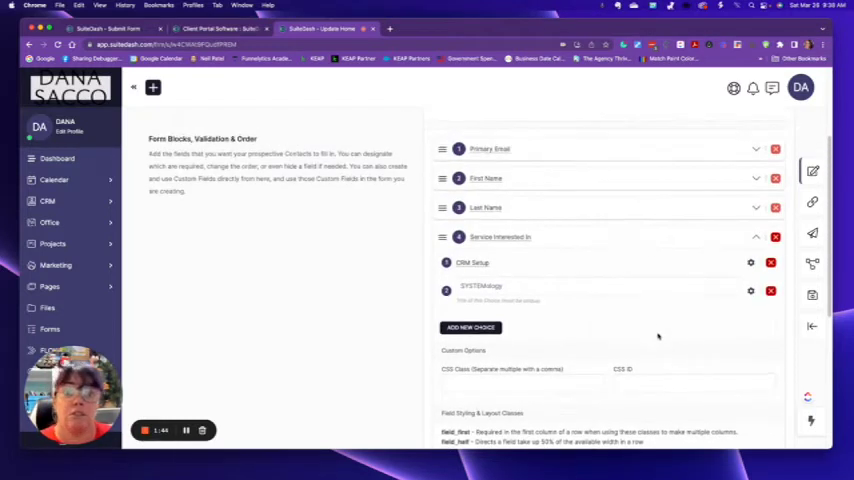
Step: In the CRM Setup choice settings, give unknown submitters the Prospect role and coordinator Dana
click(751, 264)
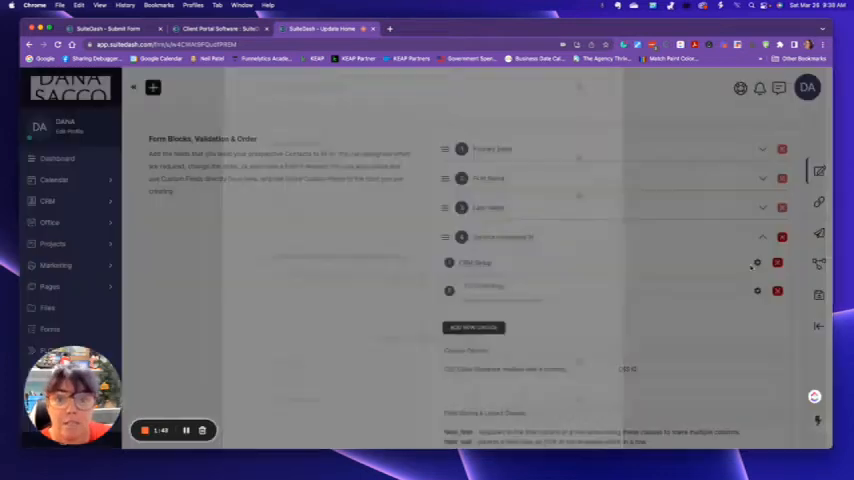
click(292, 201)
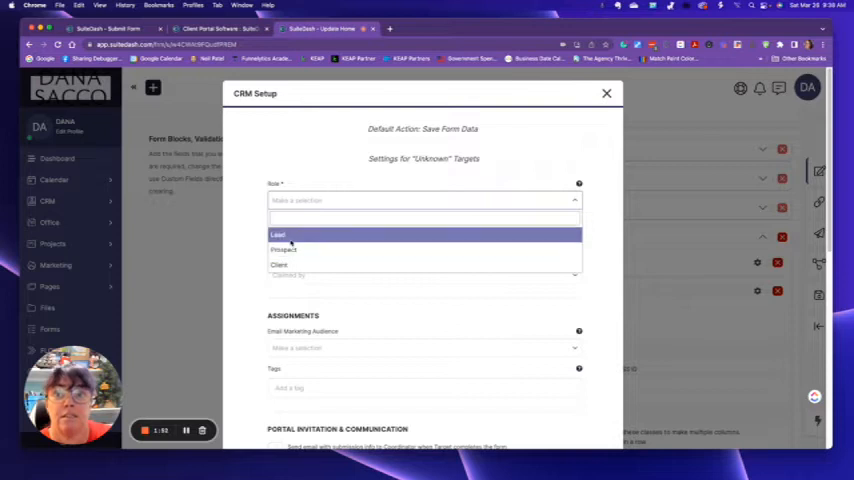
click(285, 250)
click(316, 239)
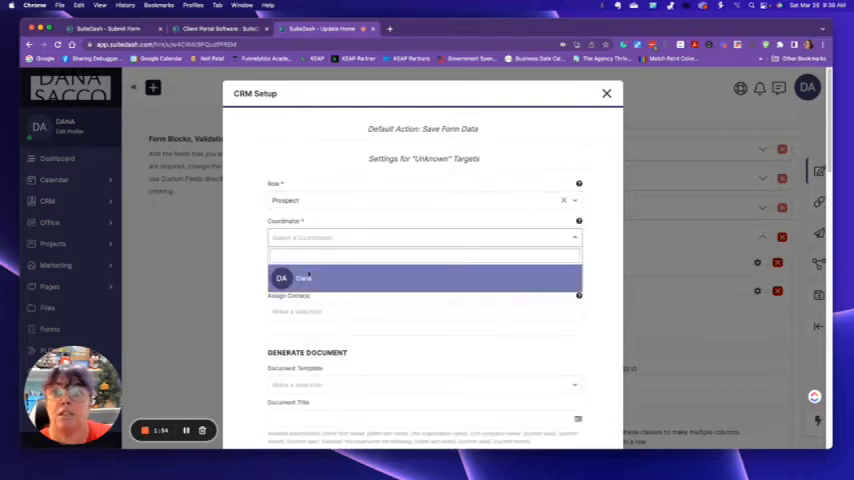
click(300, 280)
scroll(366, 284, down, 2)
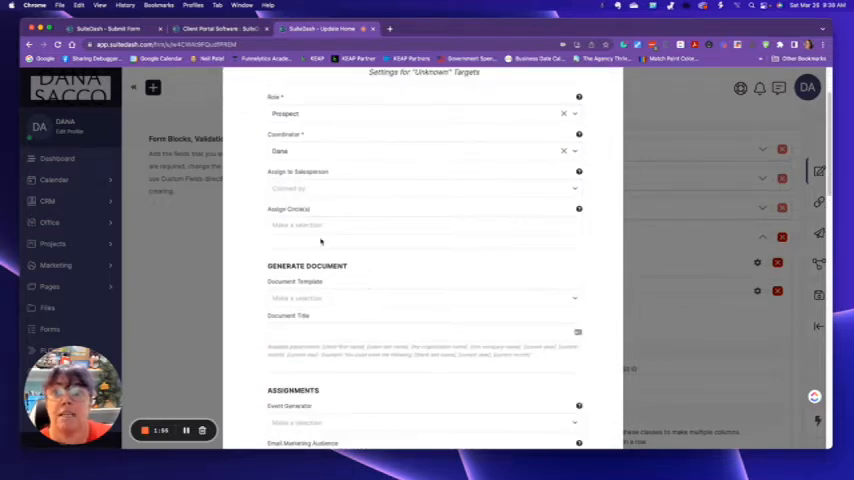
Step: Review salesperson, circle and document template options, leaving the template unset
click(311, 190)
click(312, 190)
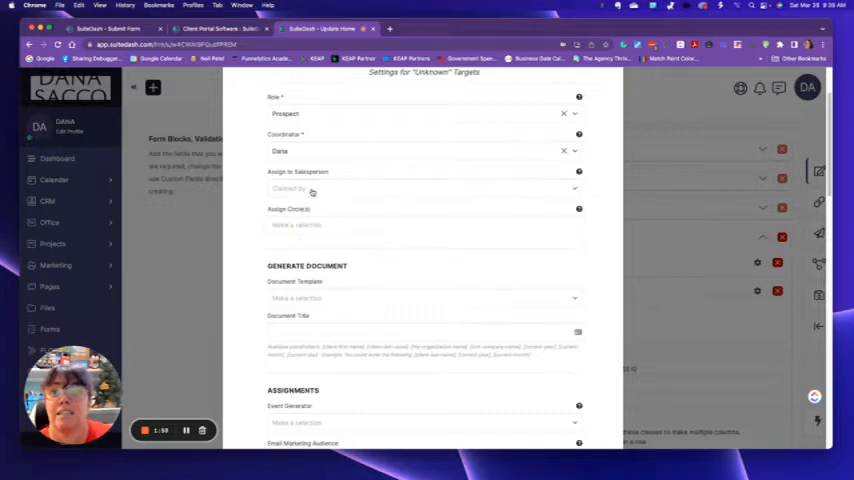
click(312, 225)
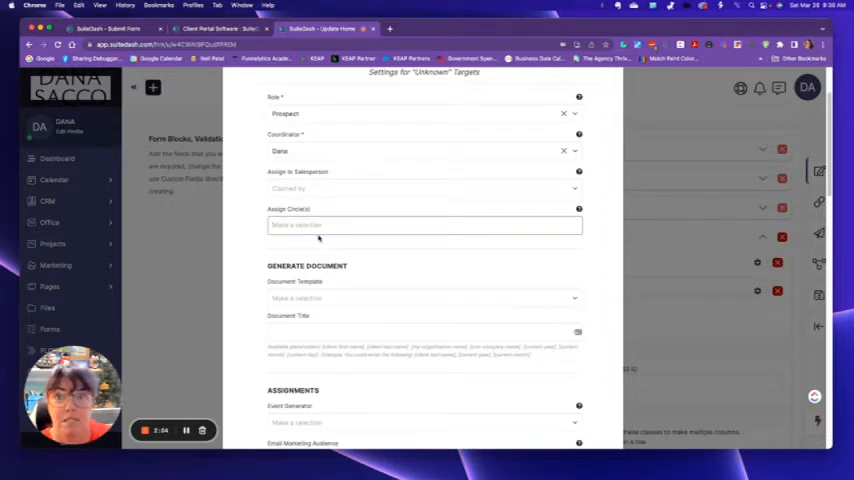
click(327, 298)
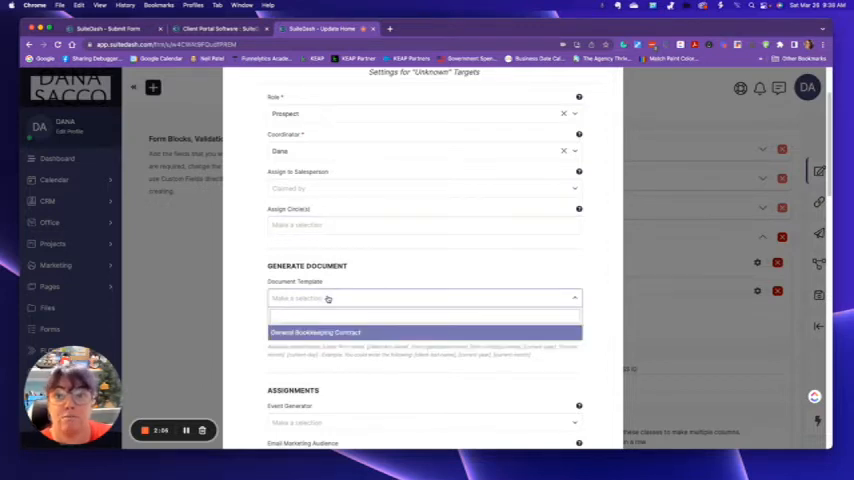
click(389, 265)
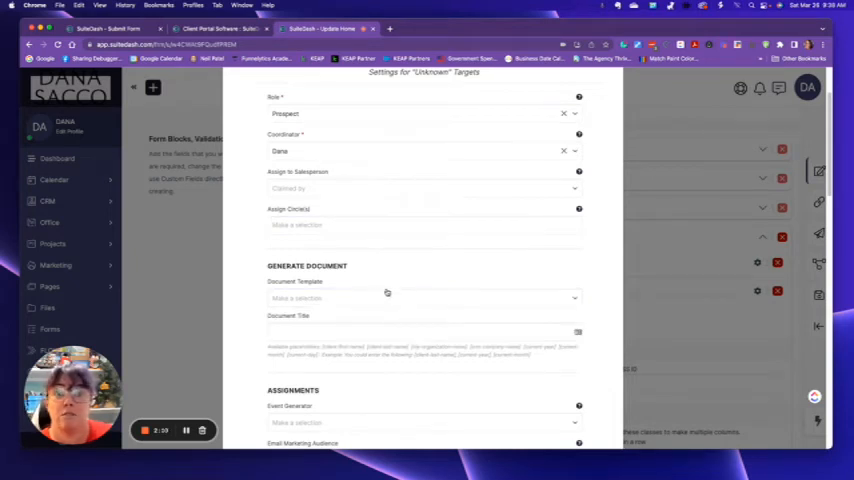
scroll(380, 292, down, 1)
click(294, 286)
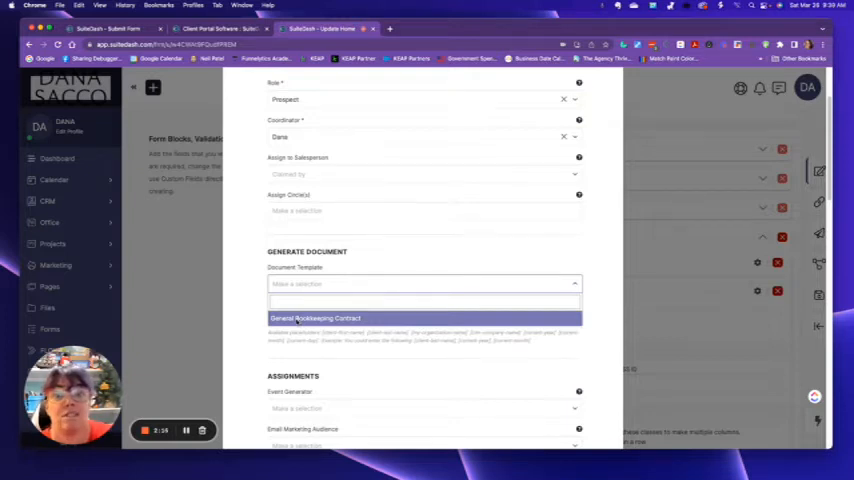
click(262, 308)
scroll(263, 320, down, 2)
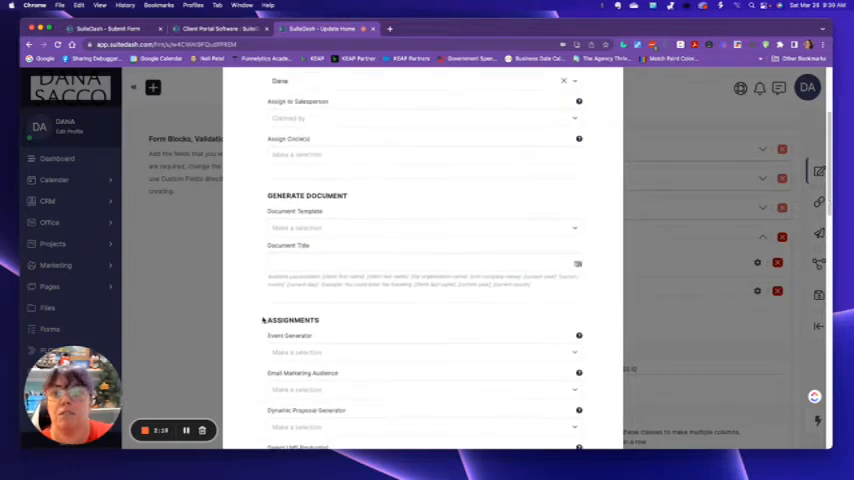
scroll(262, 320, down, 2)
scroll(262, 320, down, 2)
Step: Review audience, event generator, proposal and tag options, leaving them empty
click(321, 244)
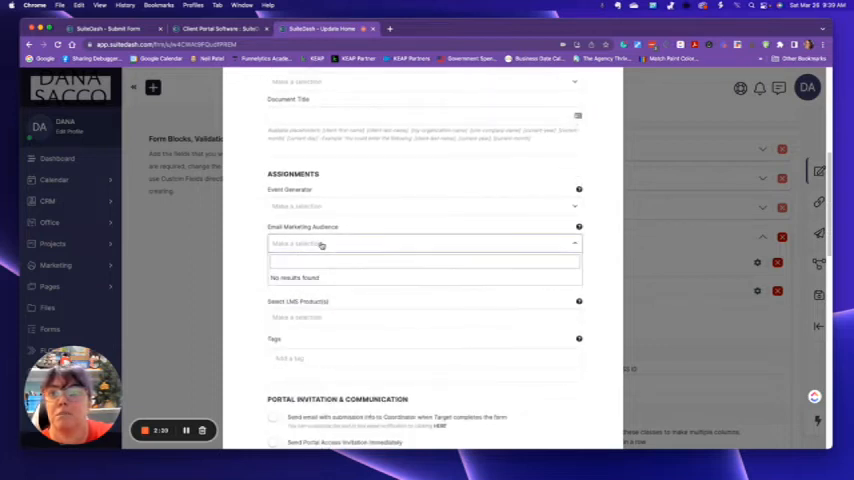
click(321, 244)
click(333, 213)
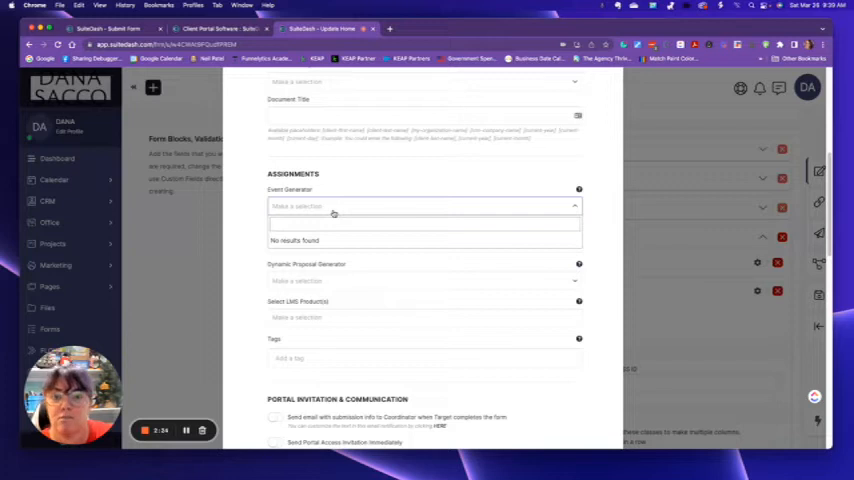
click(258, 238)
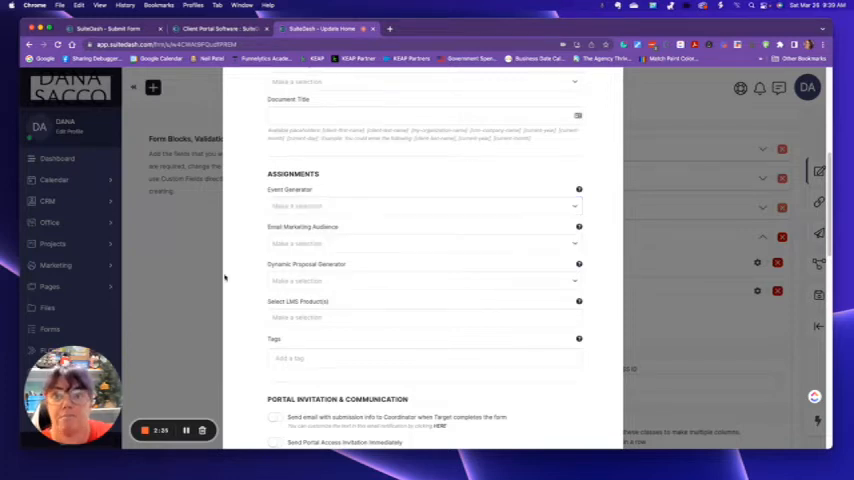
click(276, 281)
scroll(248, 286, down, 3)
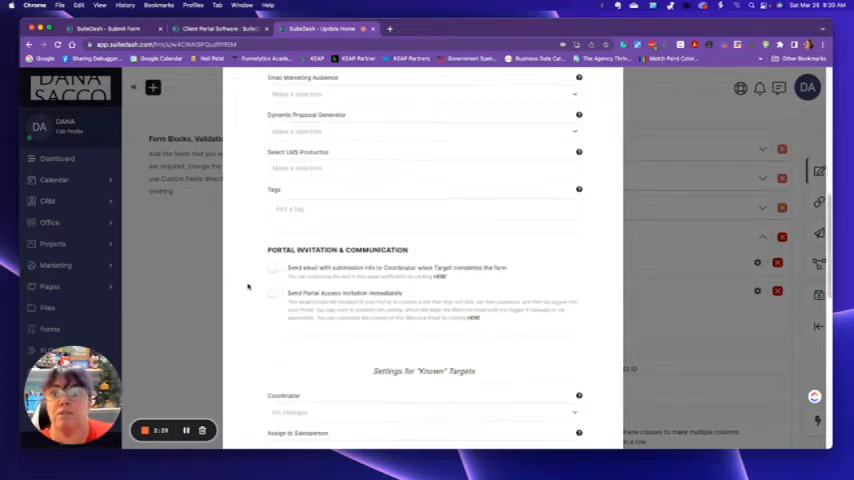
click(318, 212)
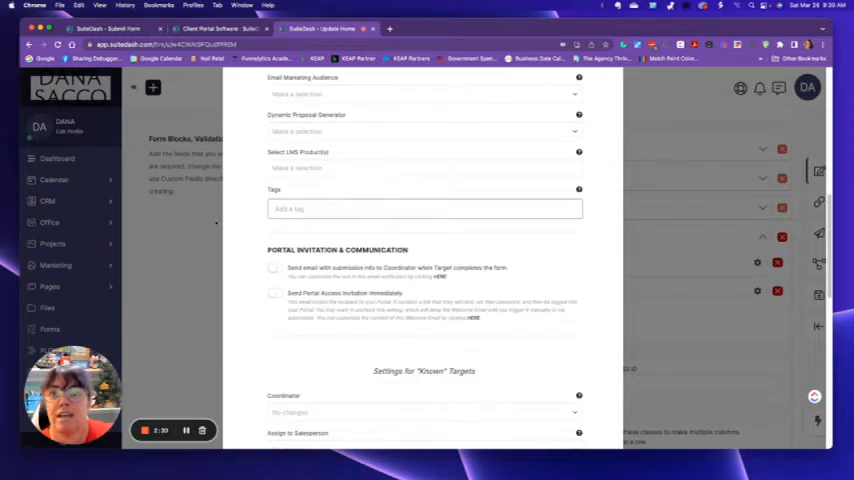
click(244, 225)
scroll(247, 233, down, 2)
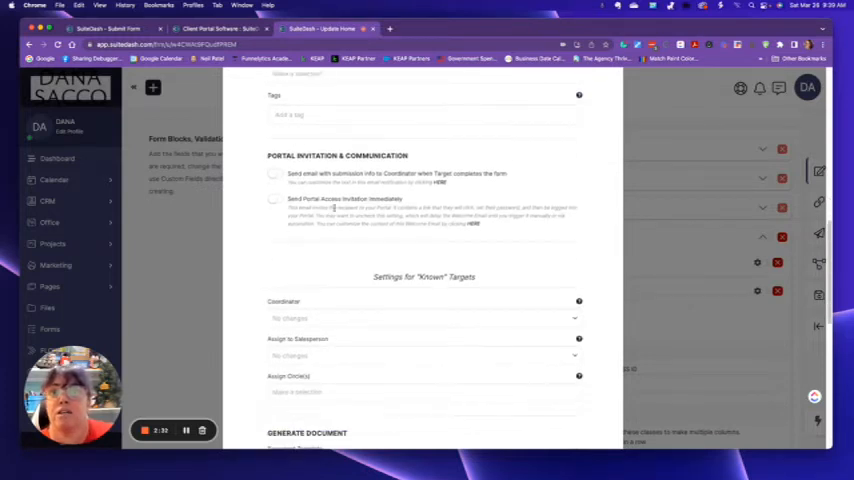
scroll(296, 206, down, 2)
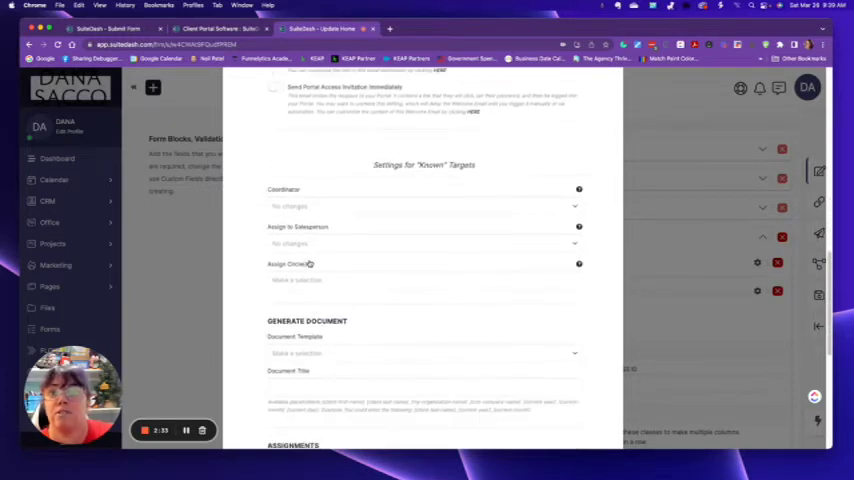
Step: Set Dana as coordinator for known targets and save the CRM Setup settings
click(309, 207)
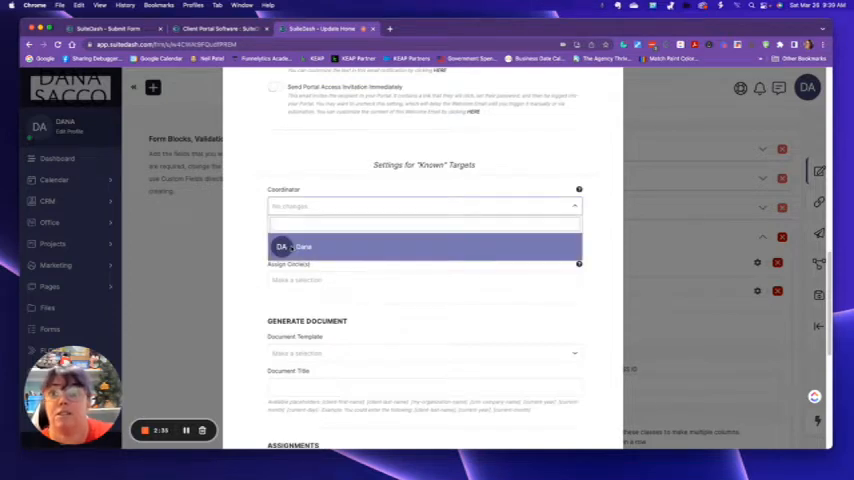
click(280, 247)
click(242, 242)
scroll(250, 244, down, 1)
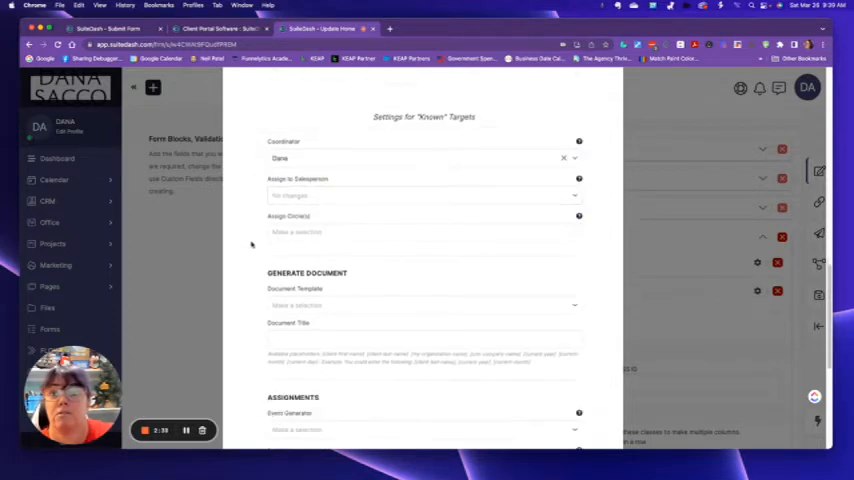
scroll(290, 180, down, 2)
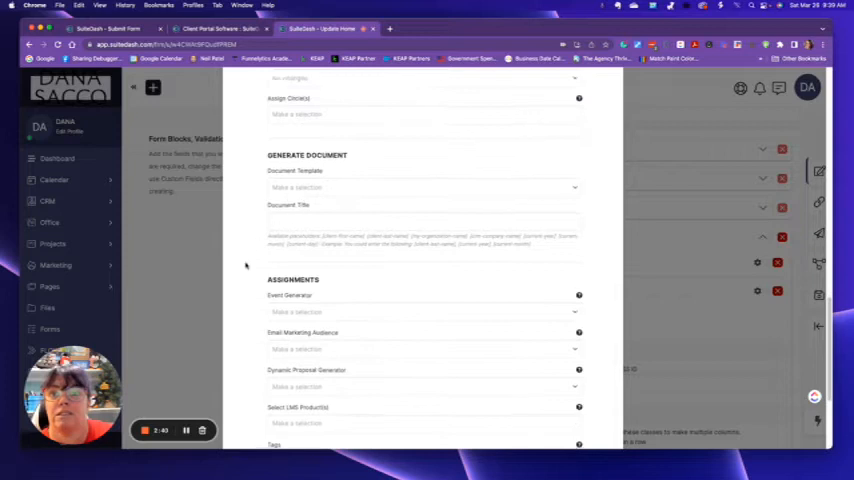
scroll(248, 292, down, 3)
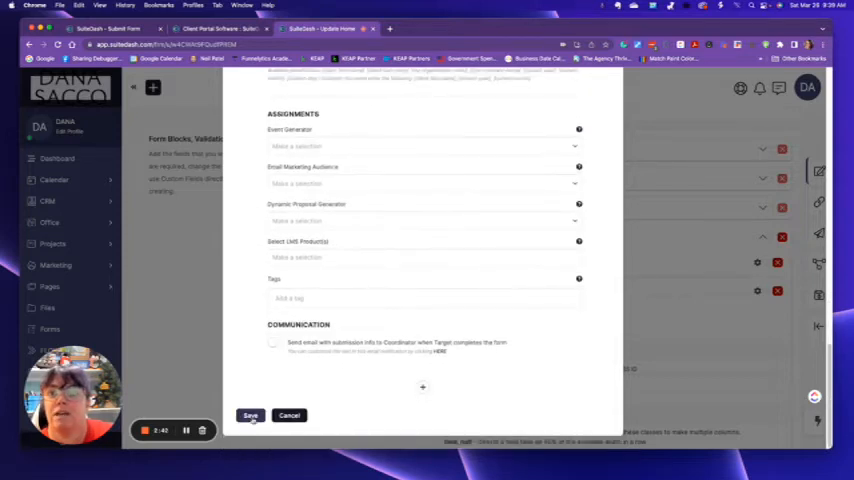
click(250, 415)
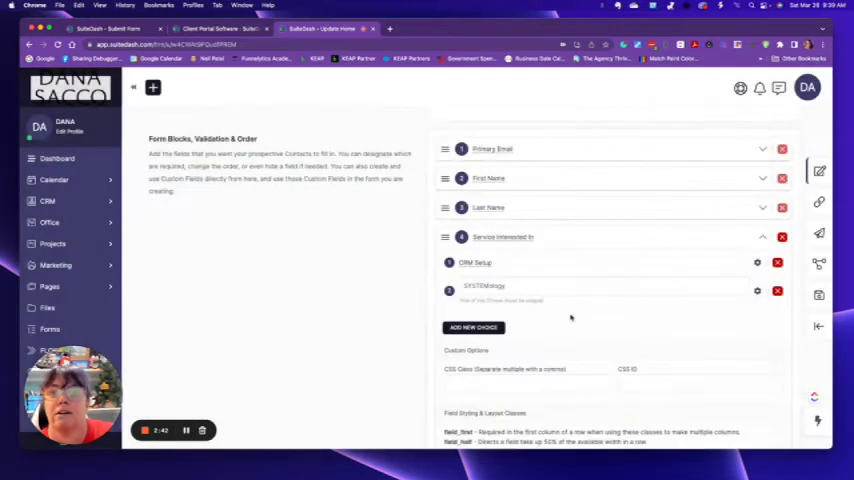
Step: Give the SYSTEMology choice the Prospect role and coordinator Dana for unknown submitters, and save
click(750, 291)
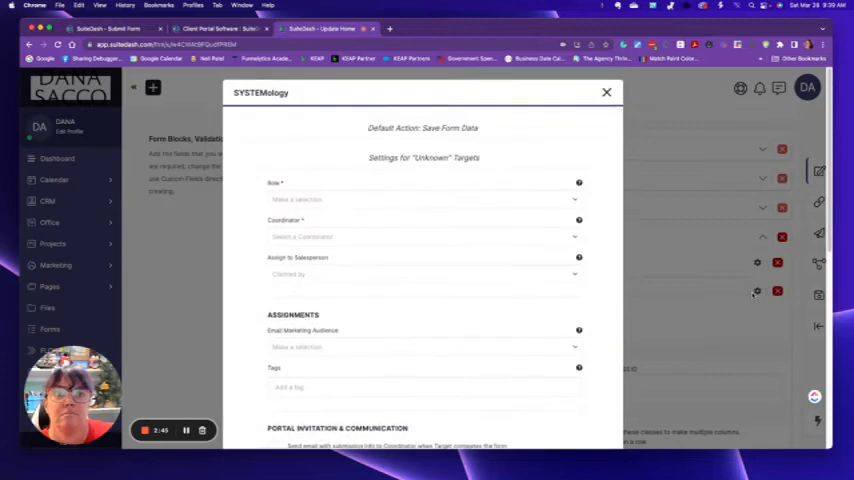
click(292, 200)
click(285, 249)
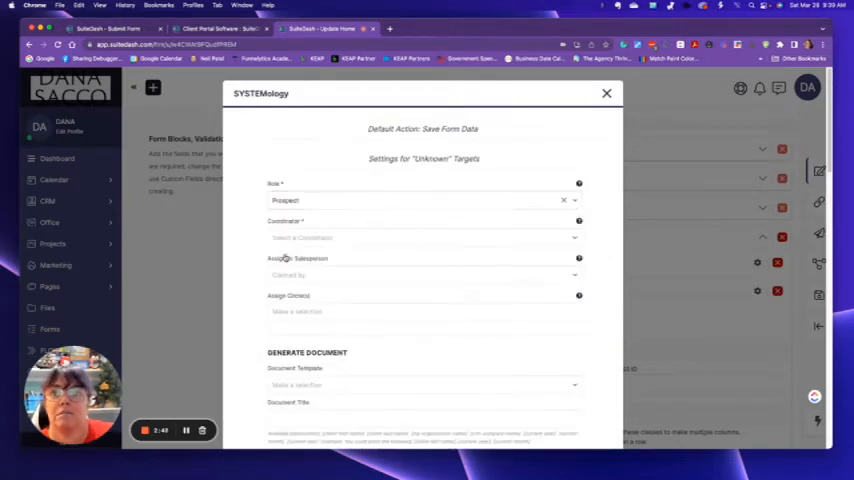
click(287, 240)
click(290, 278)
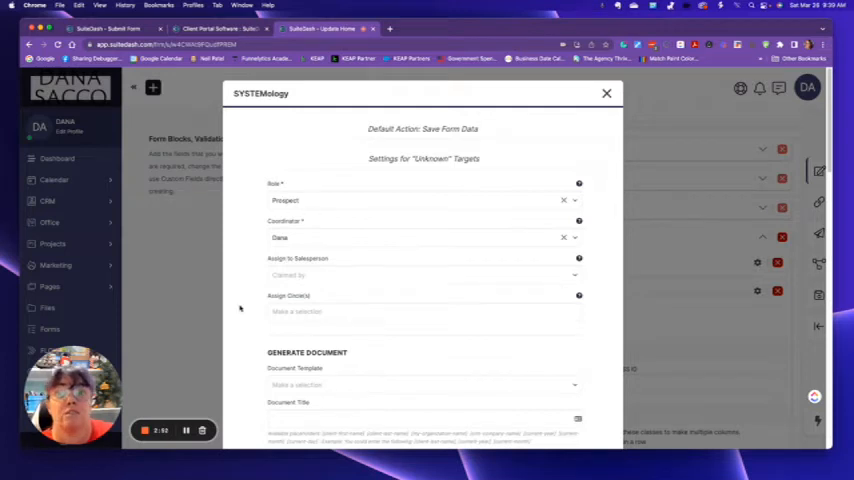
scroll(241, 305, down, 3)
scroll(243, 301, down, 2)
scroll(253, 295, down, 4)
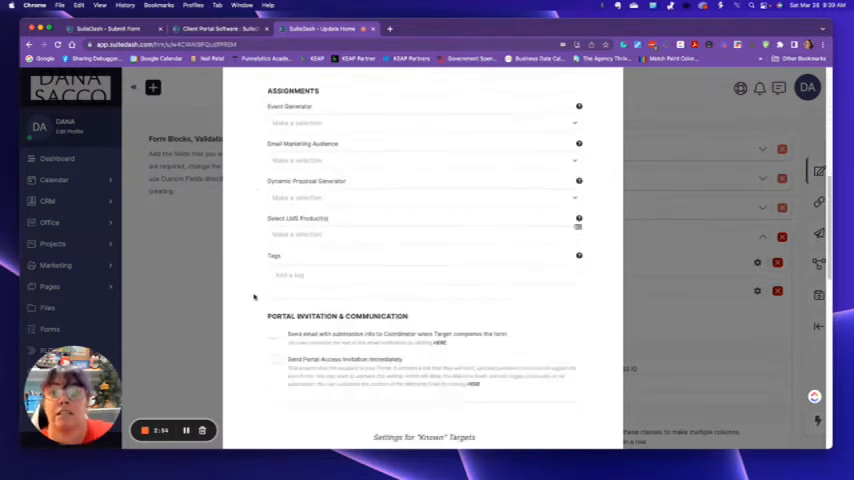
scroll(253, 299, down, 2)
scroll(259, 311, down, 1)
scroll(261, 292, down, 5)
scroll(267, 311, down, 5)
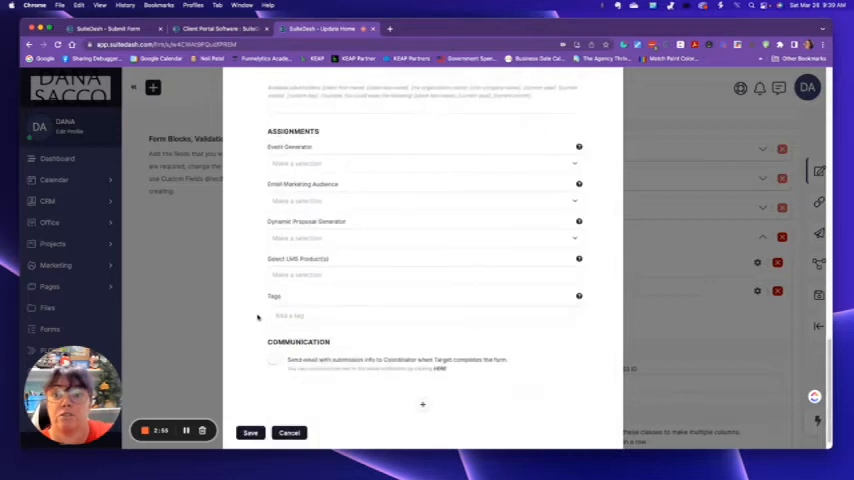
click(250, 416)
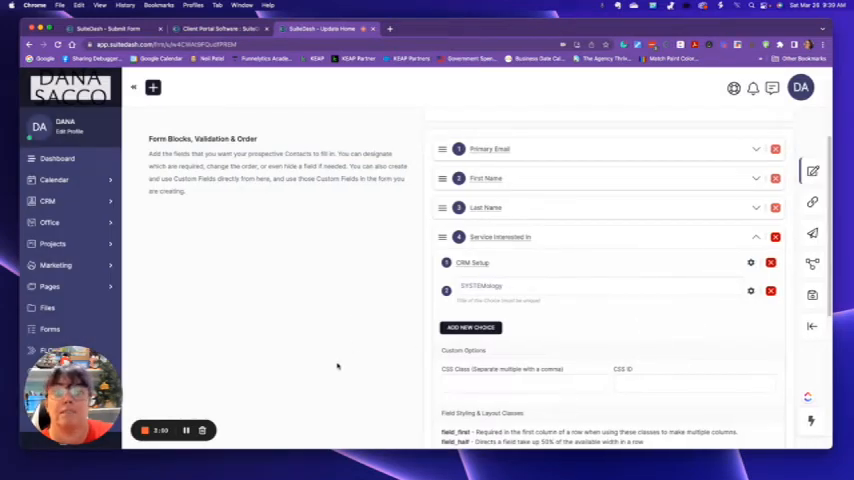
scroll(350, 345, down, 4)
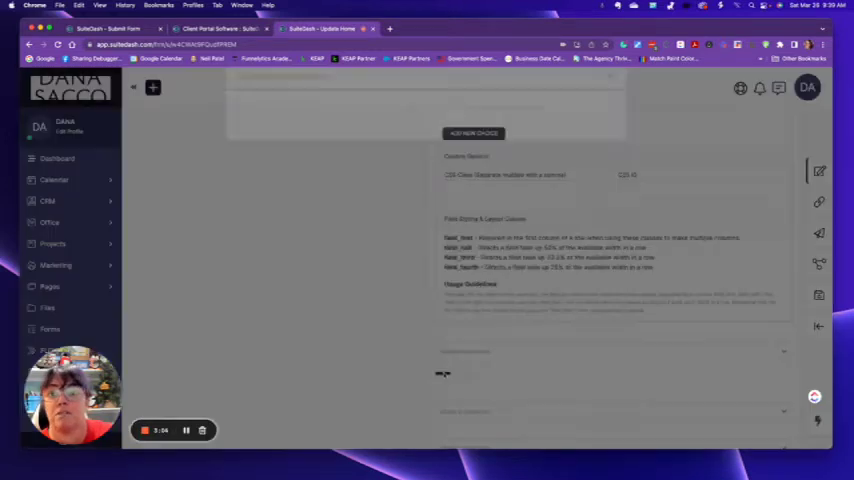
Step: Start a custom field named 'Which CRM' asking 'What CRM system are you using, if any?'
click(440, 375)
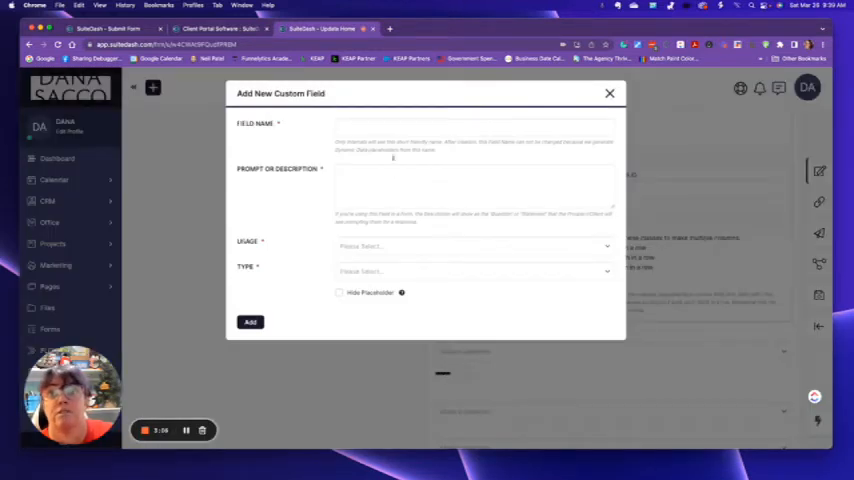
click(352, 131)
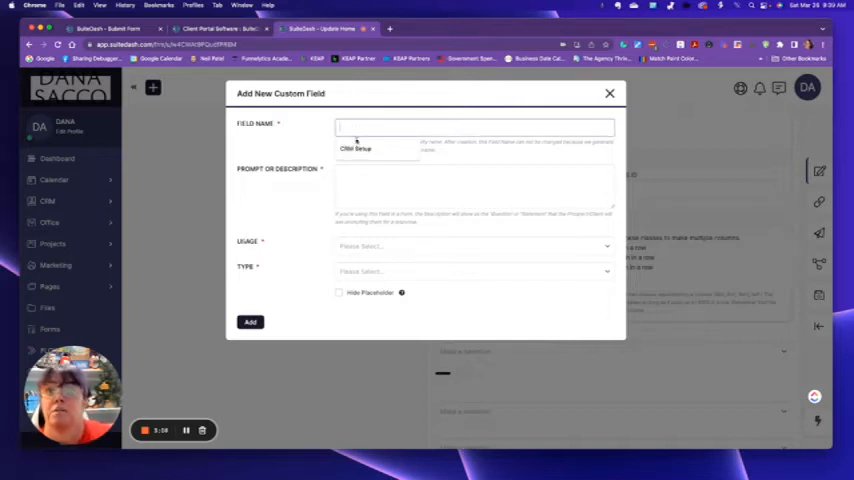
click(355, 148)
click(354, 177)
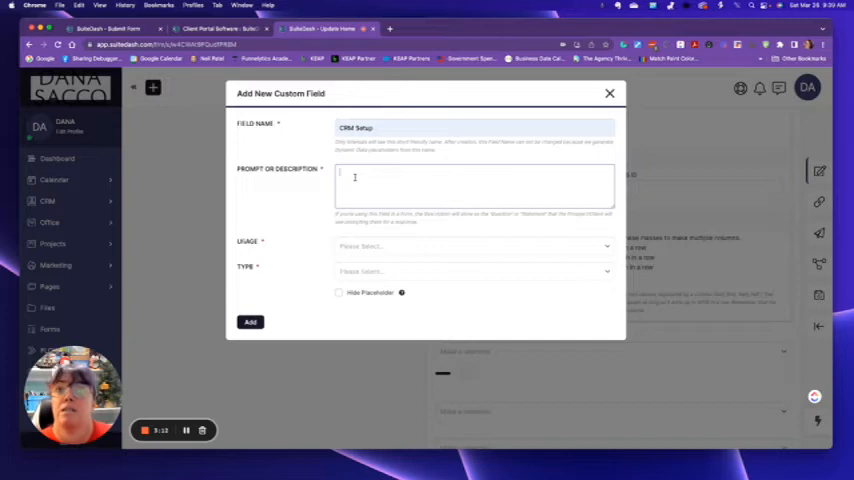
triple_click(373, 128)
text(What)
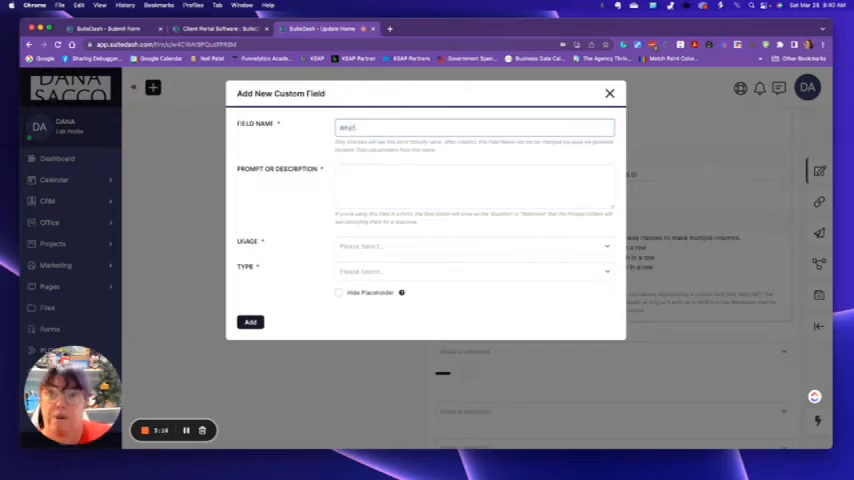
text(ch CRM)
key(Tab)
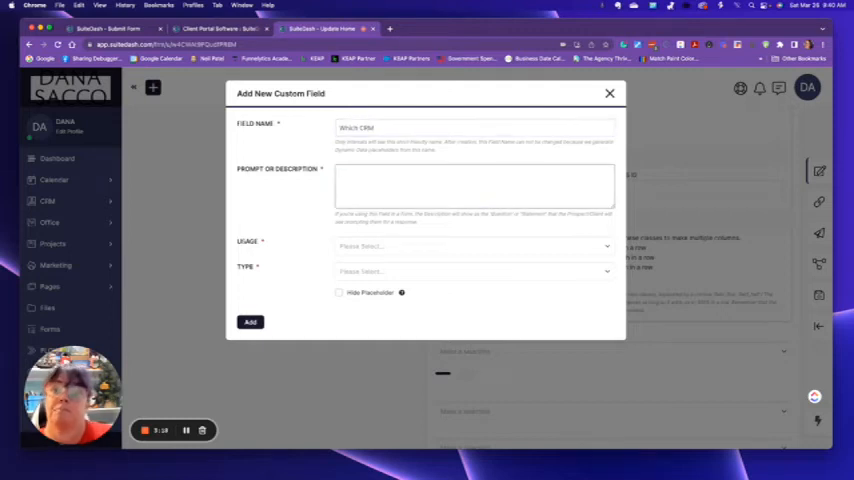
text(Whi)
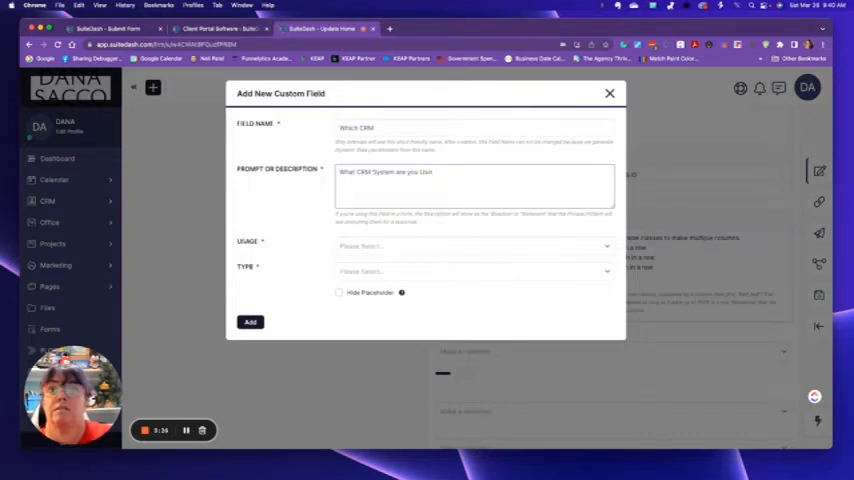
key(BackSpace)
key(BackSpace)
key(BackSpace)
key(BackSpace)
key(BackSpace)
key(BackSpace)
key(BackSpace)
key(BackSpace)
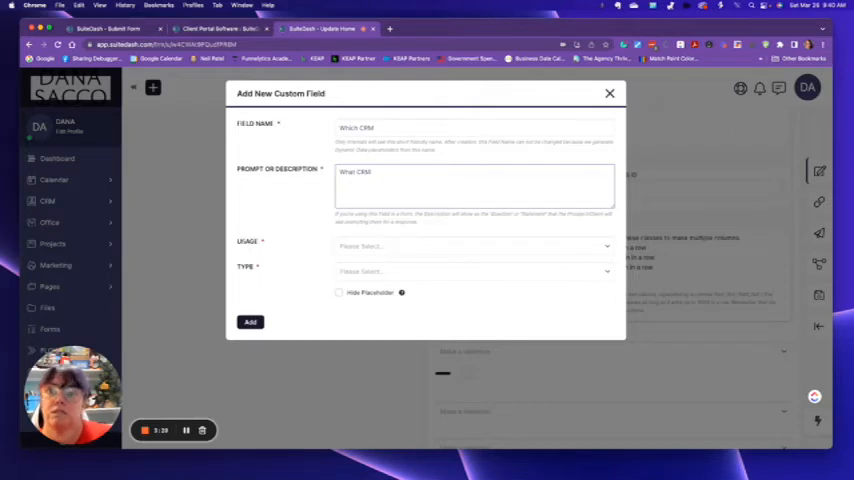
text(system are you using, if)
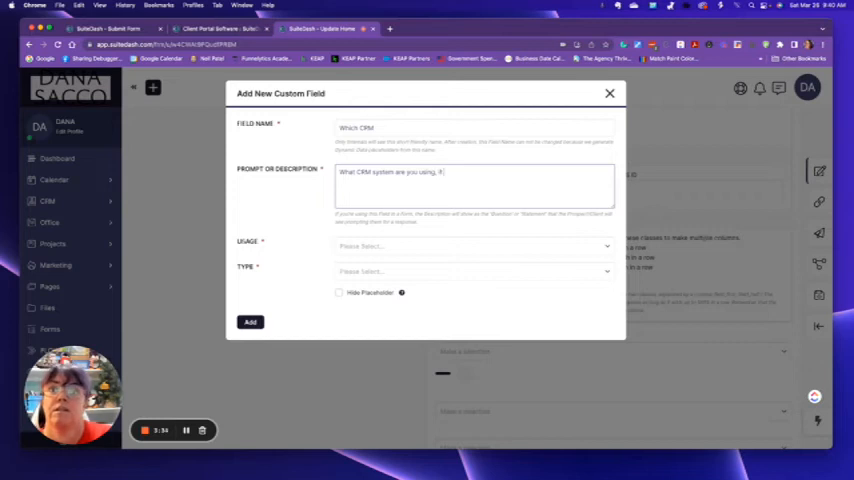
text( any?)
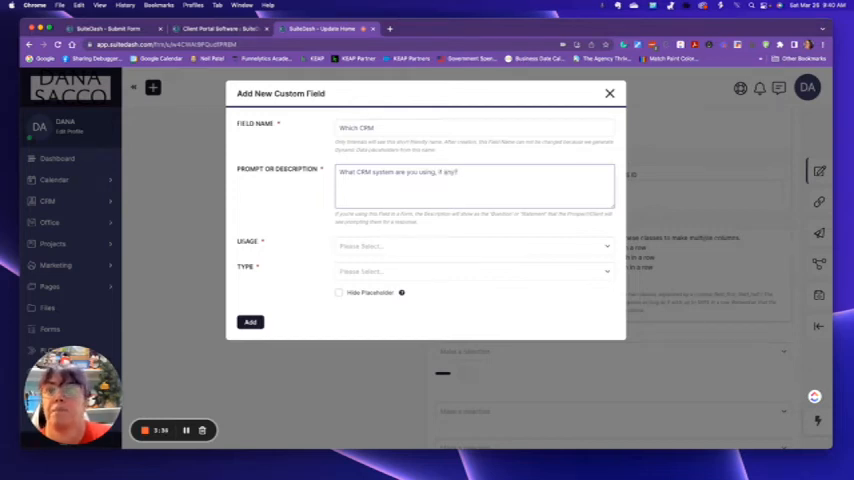
Step: Set the field's usage to CRM > Contacts, type Single-line Text Area, and add it
click(380, 246)
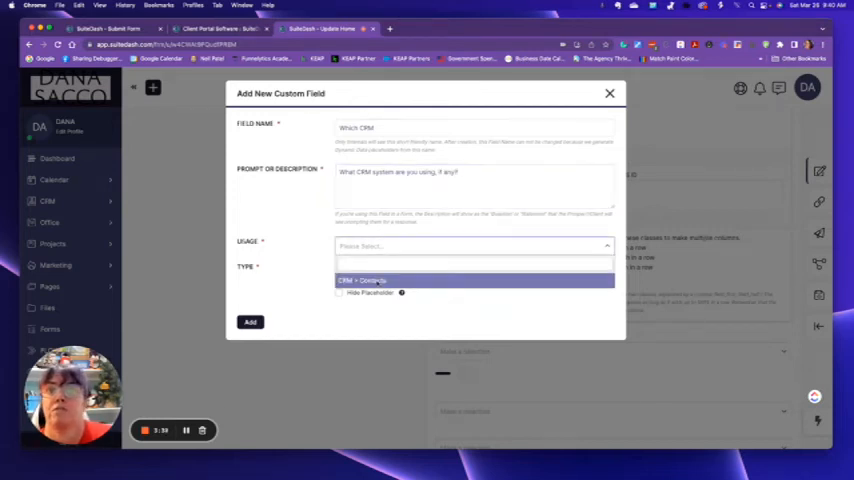
click(350, 280)
click(360, 325)
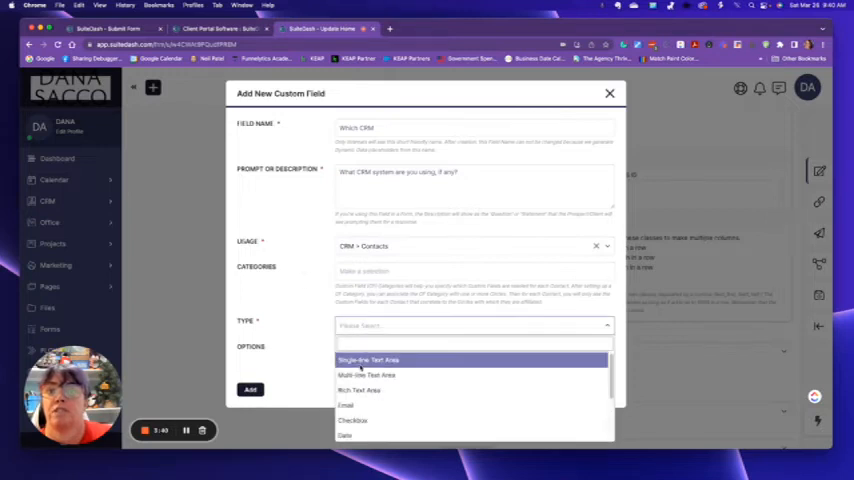
click(367, 360)
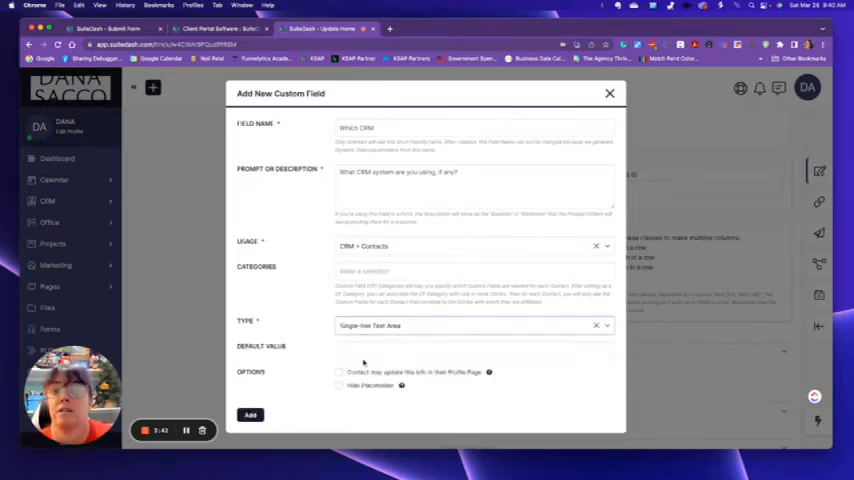
click(250, 414)
scroll(364, 274, down, 2)
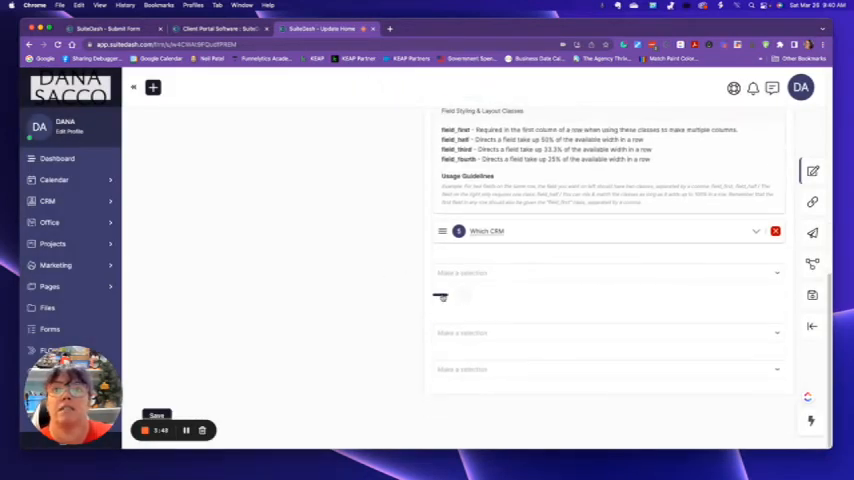
Step: Add a 'Number of Employees' Number field for CRM > Contacts to the form
click(441, 297)
click(361, 124)
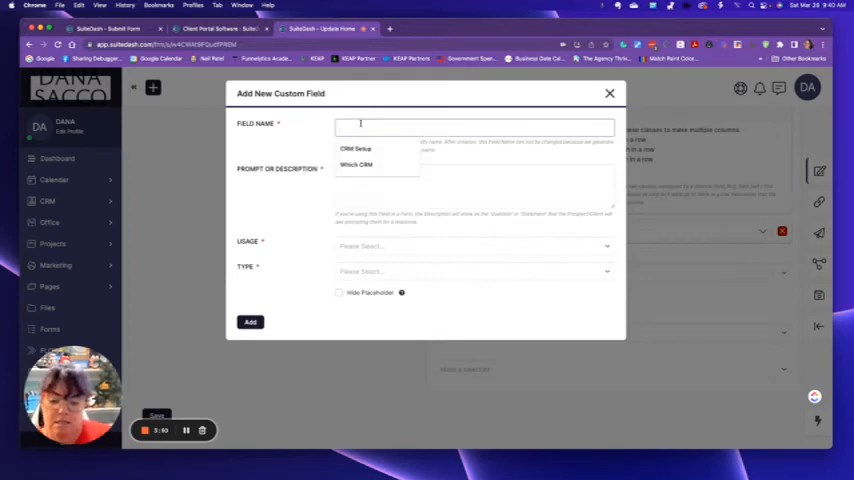
text(Number of Employees)
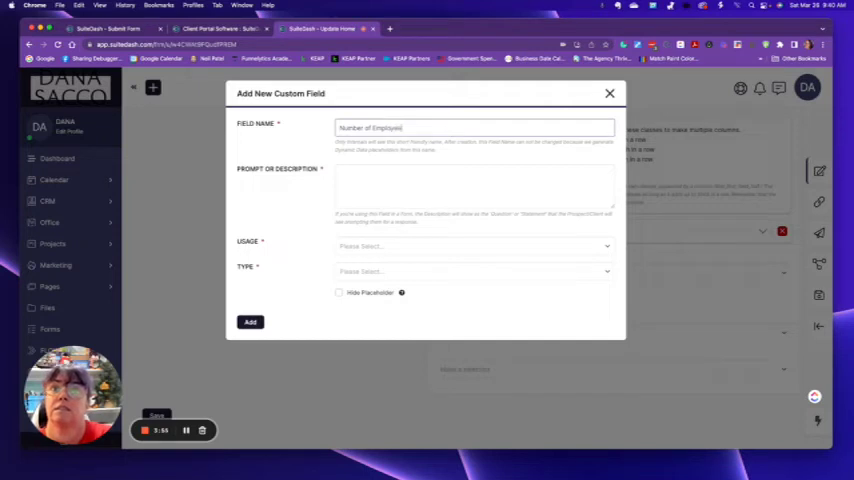
key(Tab)
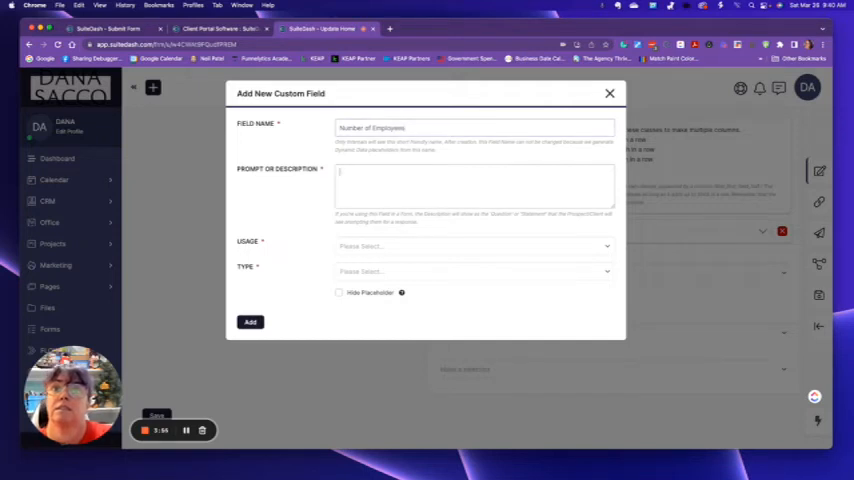
text(How many employees/co)
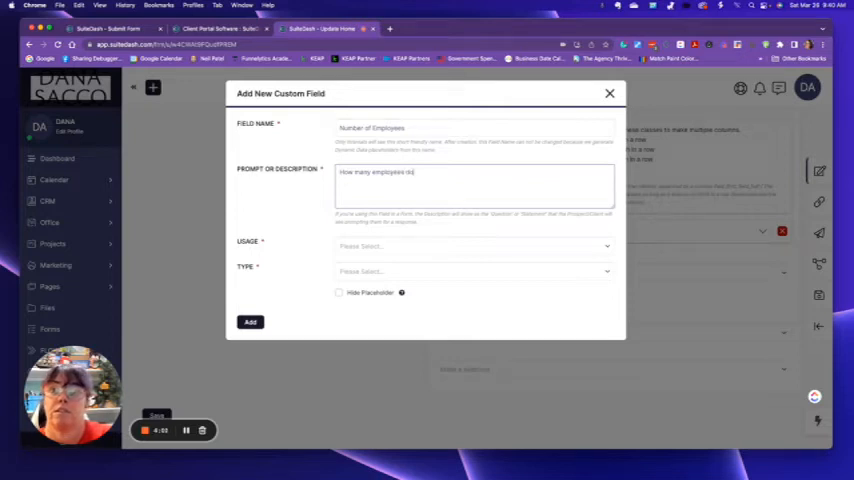
text(have)
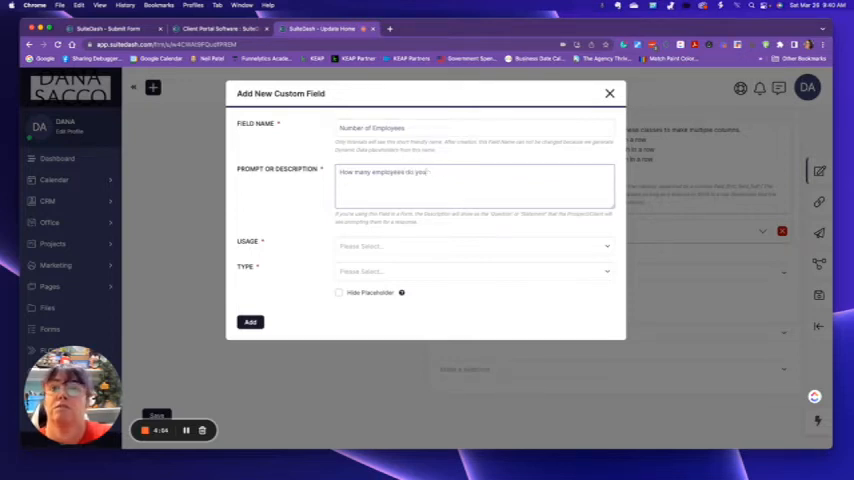
text(s)
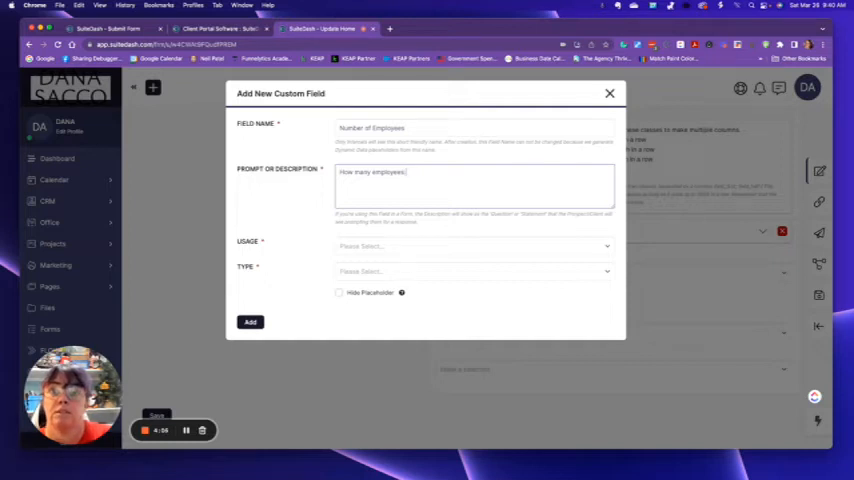
text(/contrac)
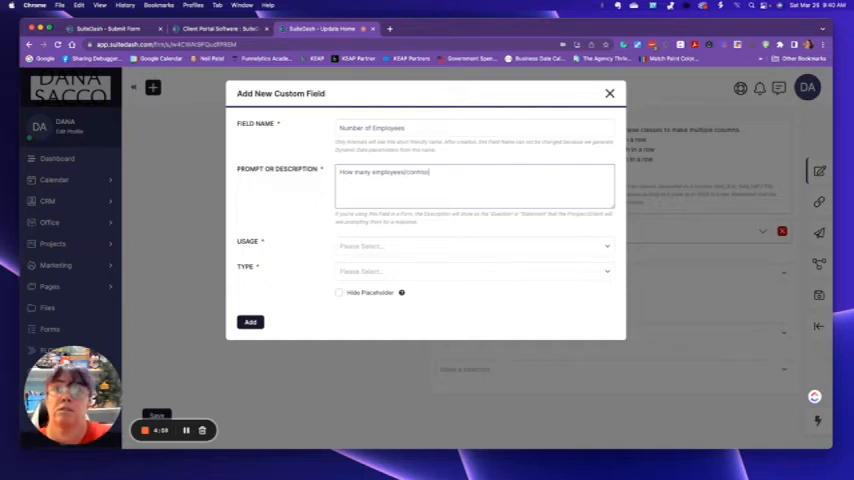
text(tors do you)
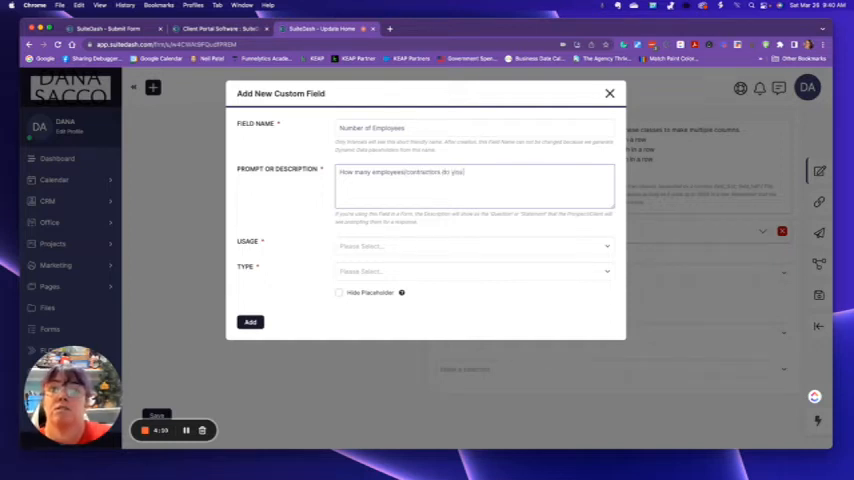
text( currenty hav)
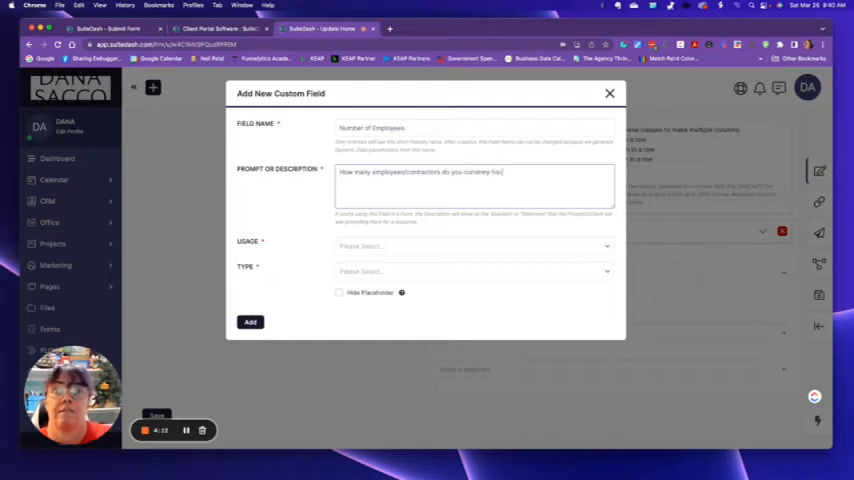
text(e?)
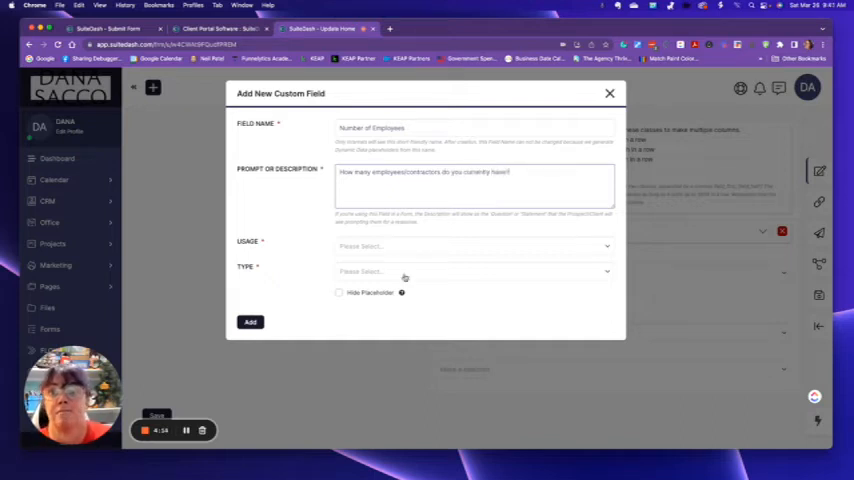
click(360, 271)
scroll(407, 357, down, 2)
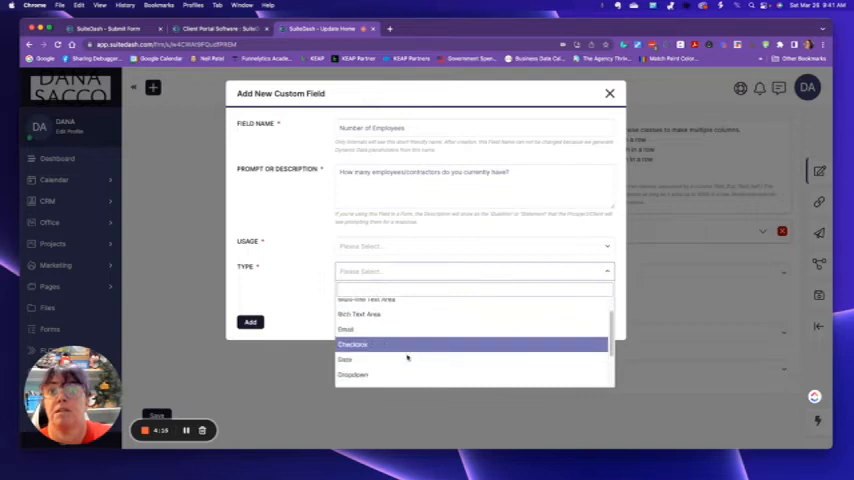
scroll(395, 360, down, 2)
click(378, 379)
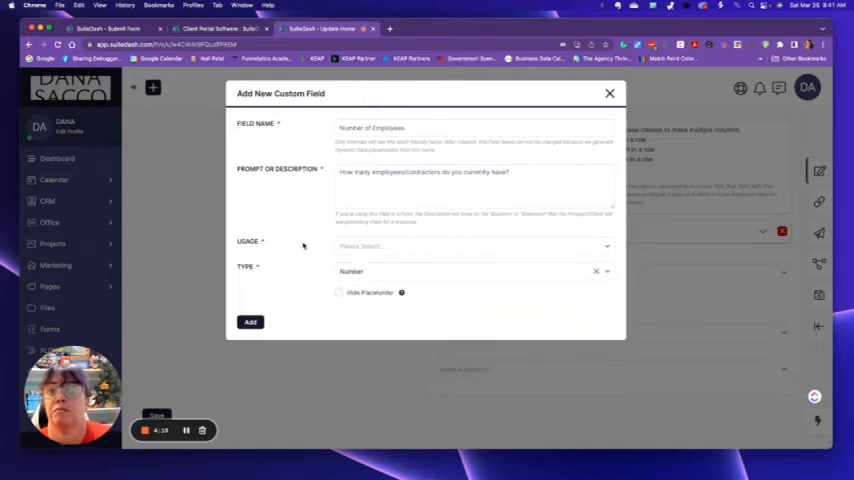
click(355, 246)
click(350, 280)
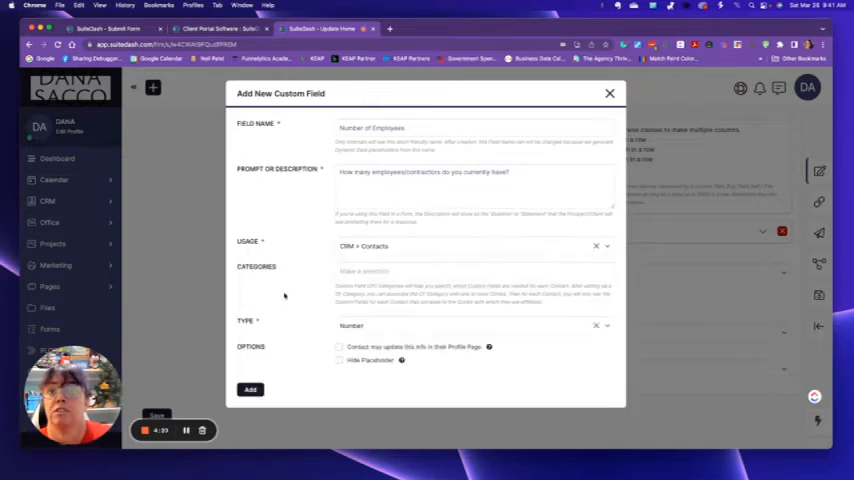
click(251, 389)
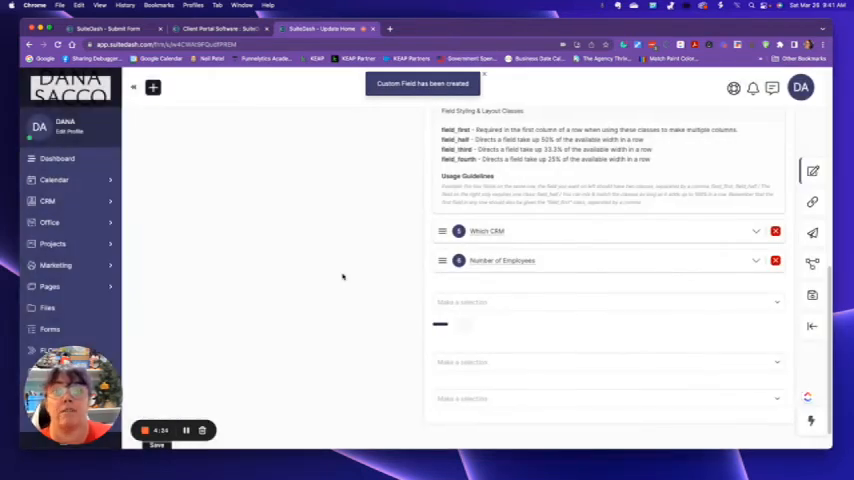
scroll(367, 245, down, 1)
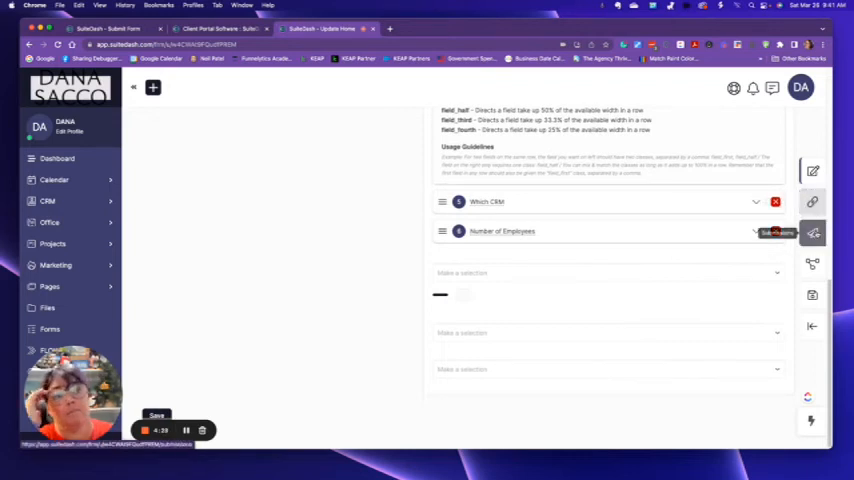
click(812, 263)
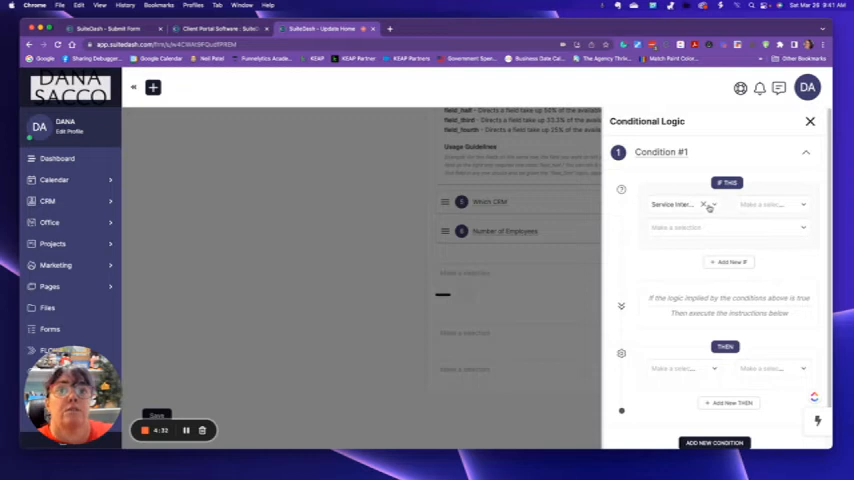
Step: Base Condition #1 on Service Interested In having CRM Setup selected
click(712, 204)
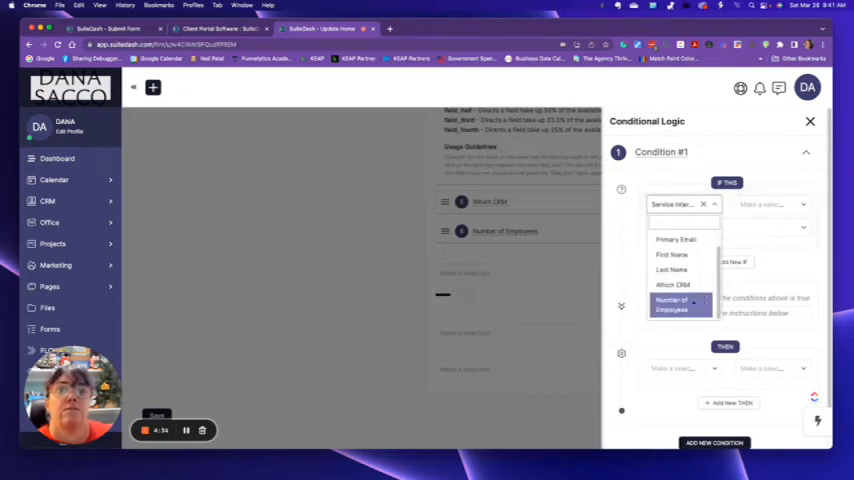
click(703, 204)
click(694, 206)
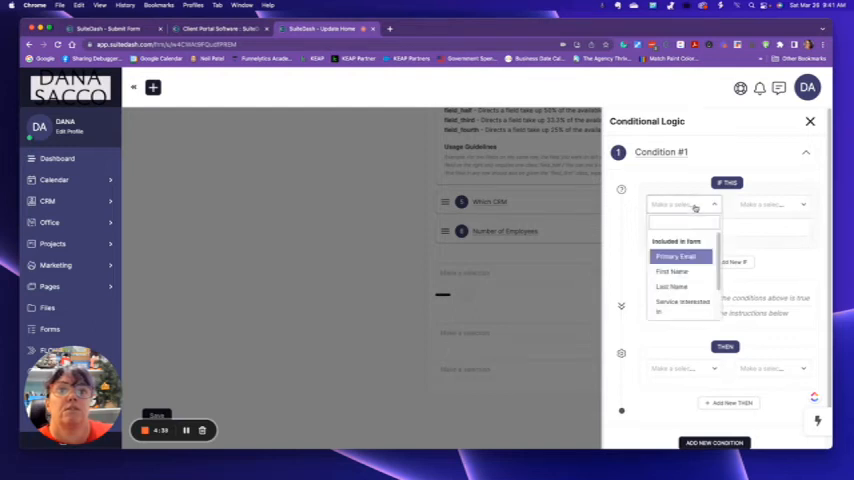
click(687, 298)
click(762, 206)
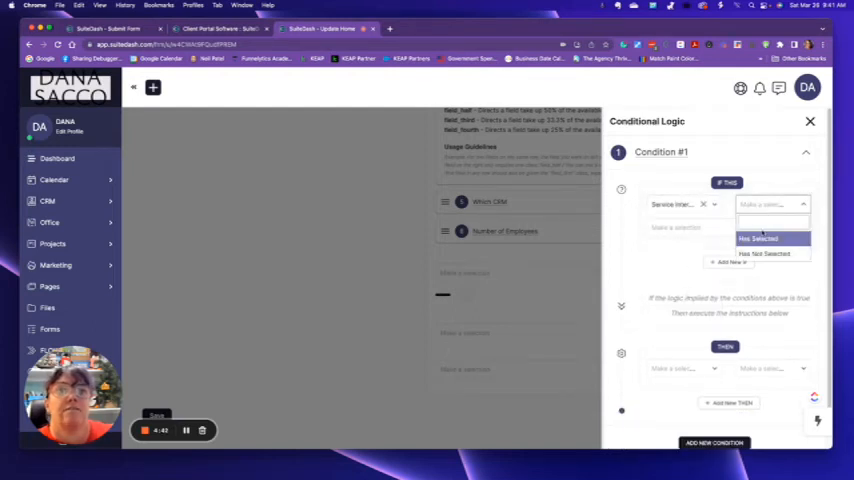
click(766, 242)
click(728, 227)
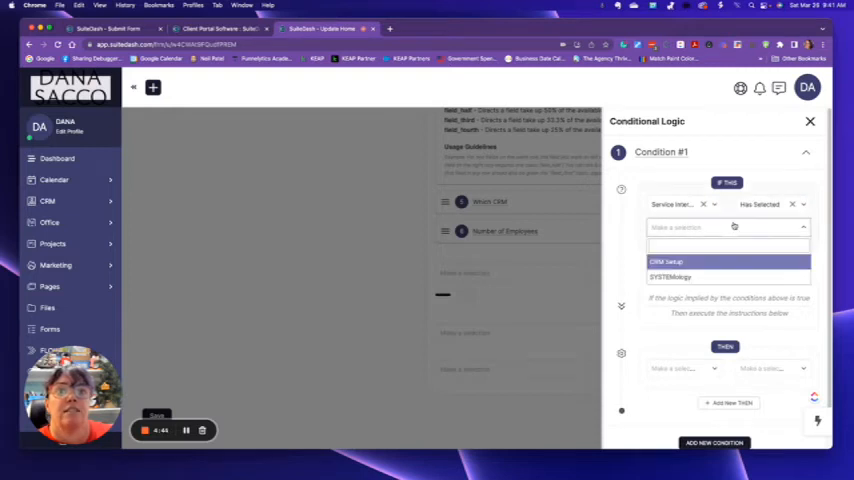
click(672, 263)
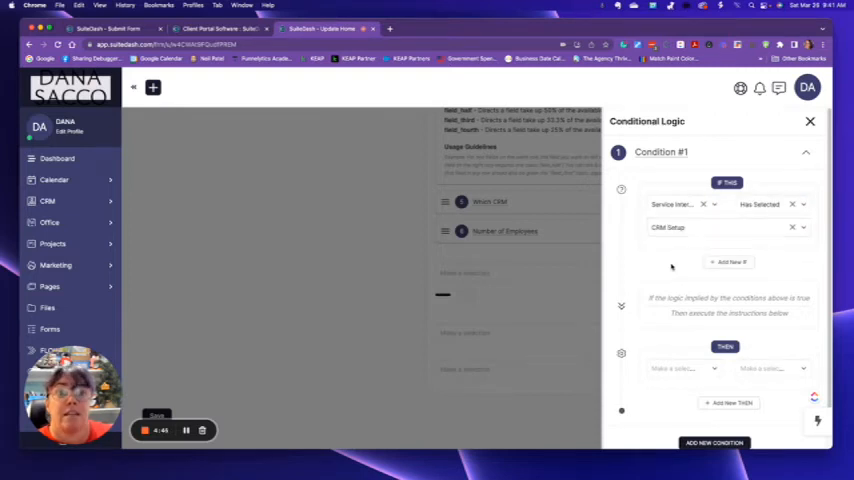
scroll(692, 320, down, 1)
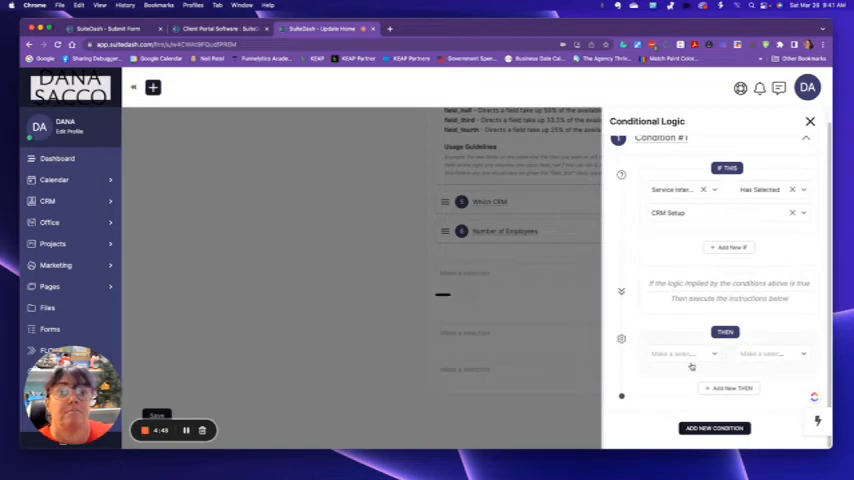
Step: Make Condition #1 show the Which CRM field
click(683, 358)
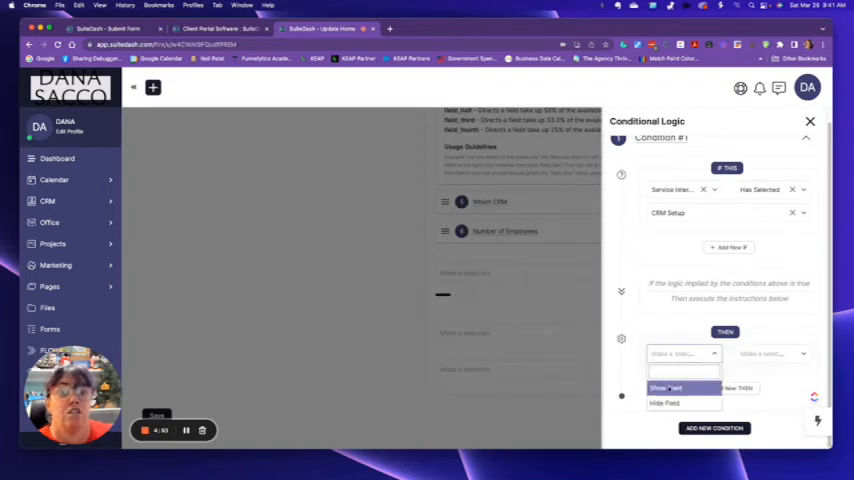
click(668, 388)
click(758, 356)
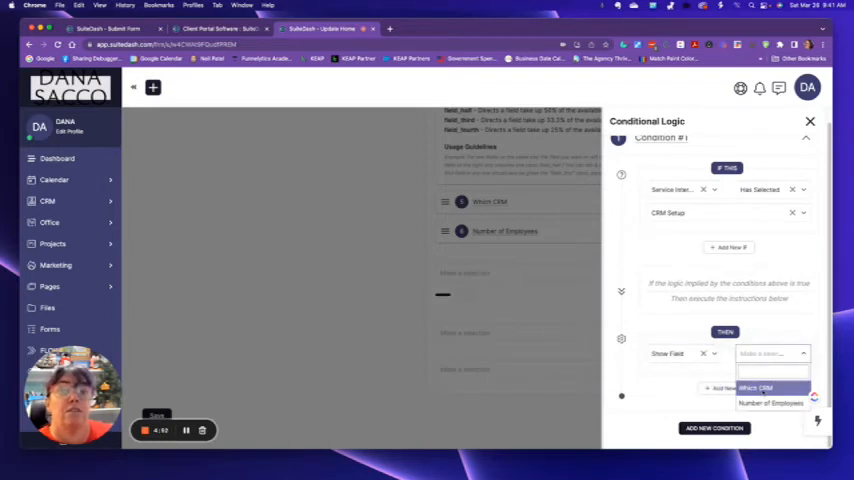
click(763, 389)
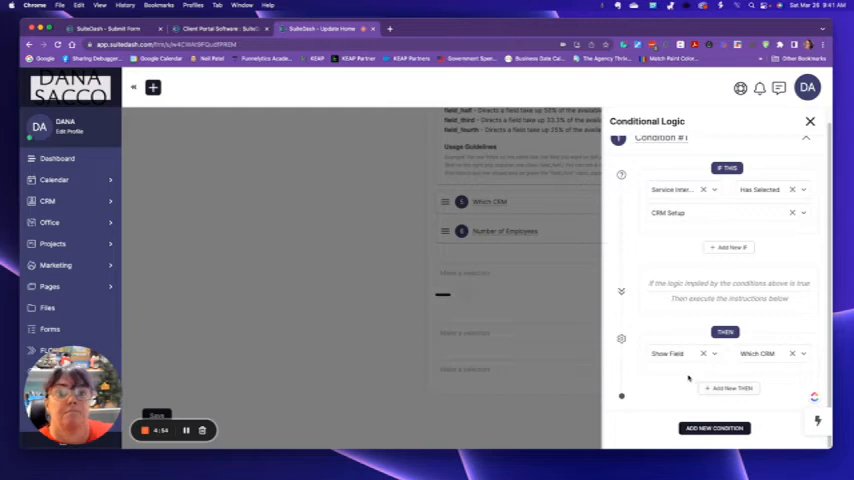
Step: Add Condition #2 based on Service Interested In having SYSTEMology selected
click(693, 428)
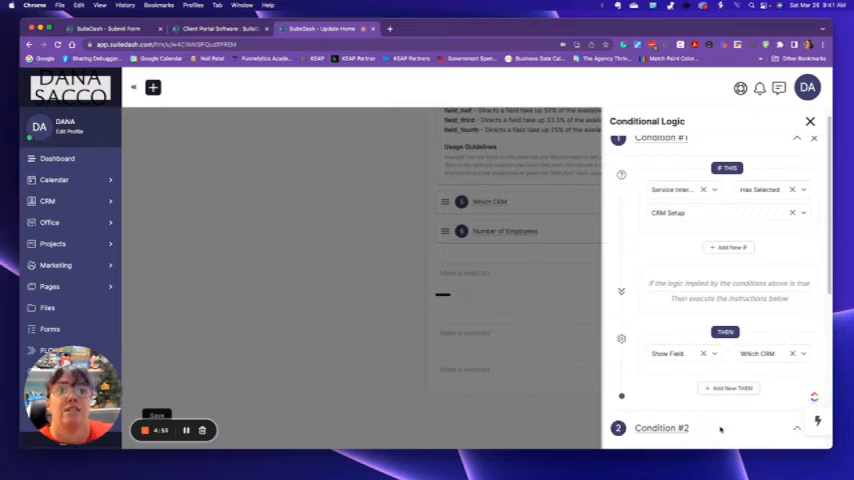
scroll(645, 350, down, 2)
scroll(652, 352, down, 3)
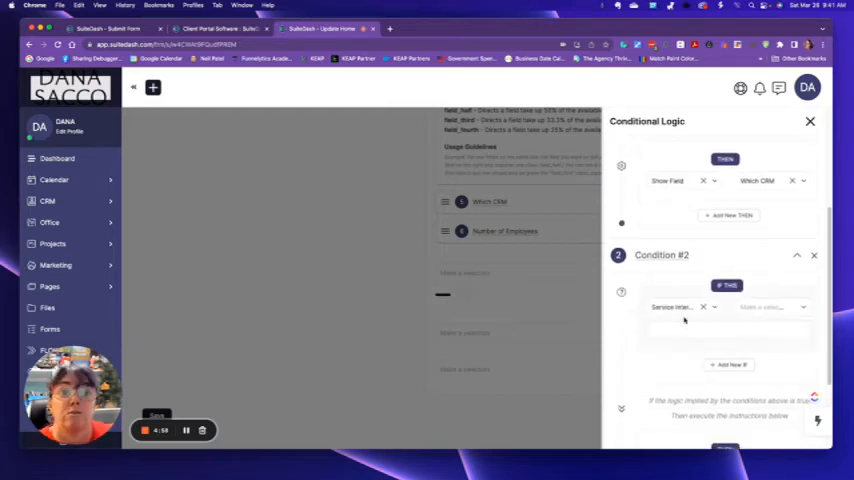
click(748, 307)
click(703, 307)
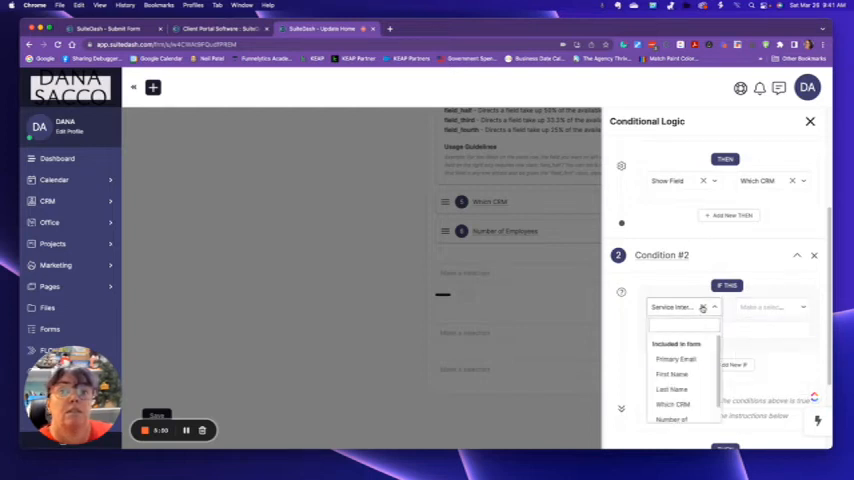
click(664, 405)
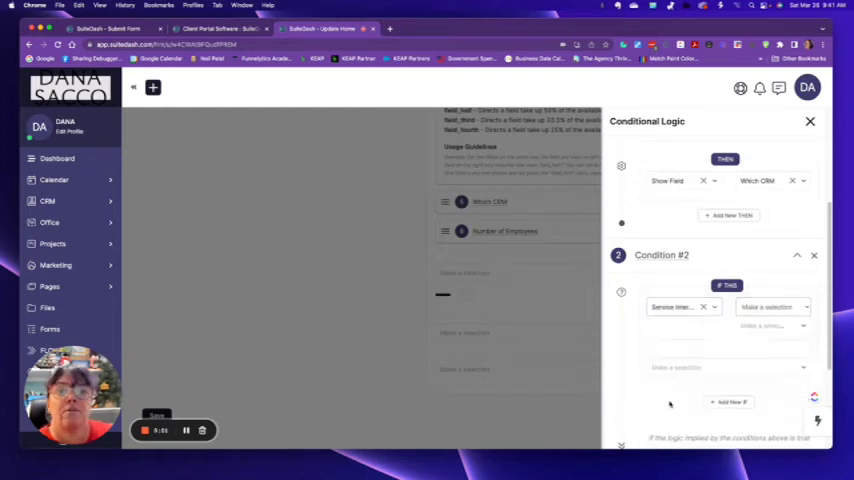
click(766, 316)
click(760, 341)
click(700, 331)
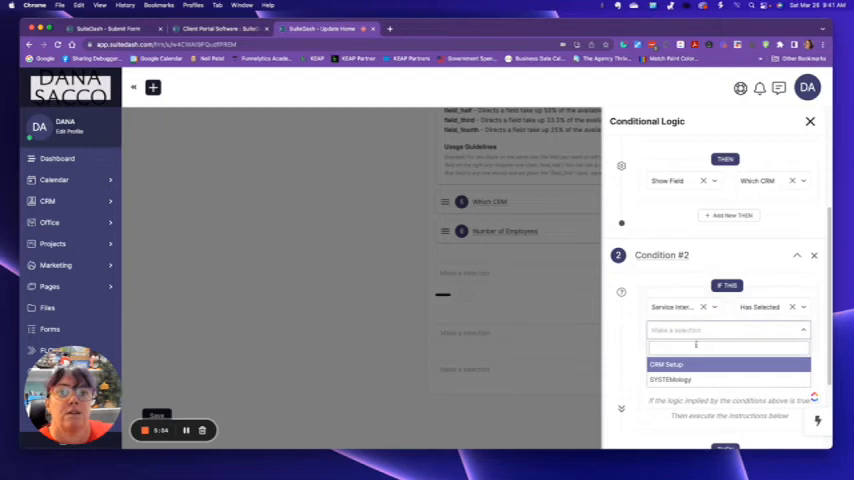
click(672, 380)
scroll(670, 368, down, 3)
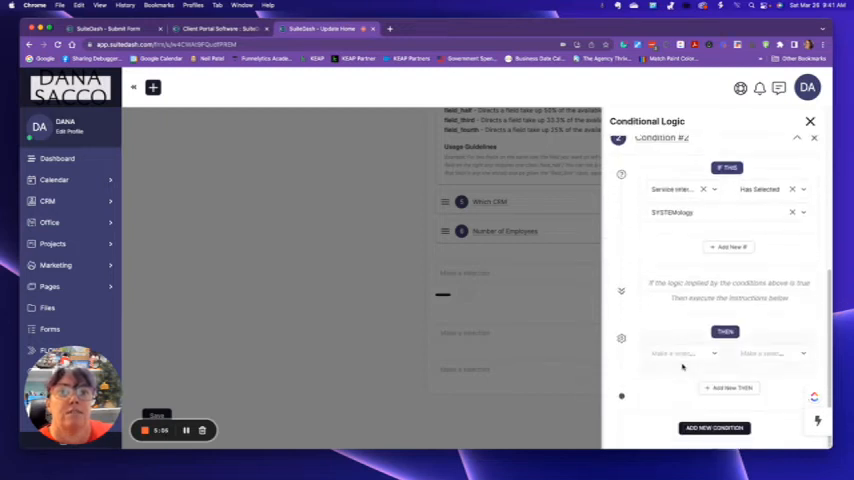
Step: Make Condition #2 show Number of Employees, then save the form
click(680, 353)
click(677, 387)
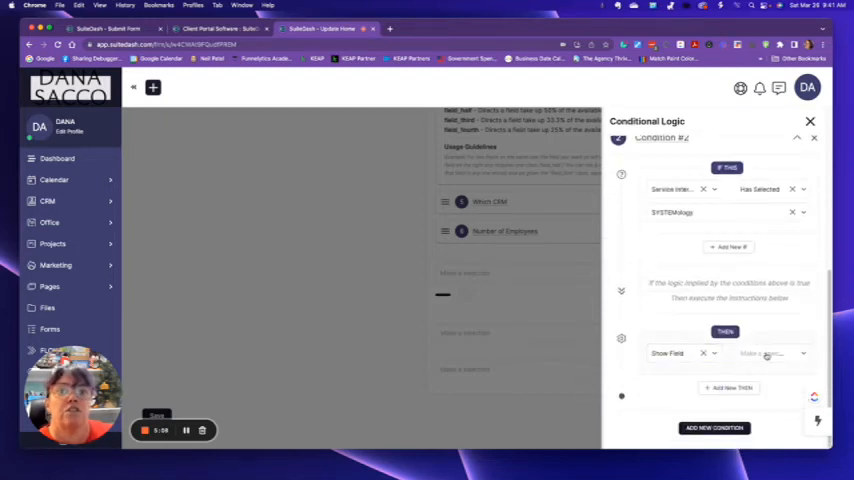
click(768, 353)
click(771, 402)
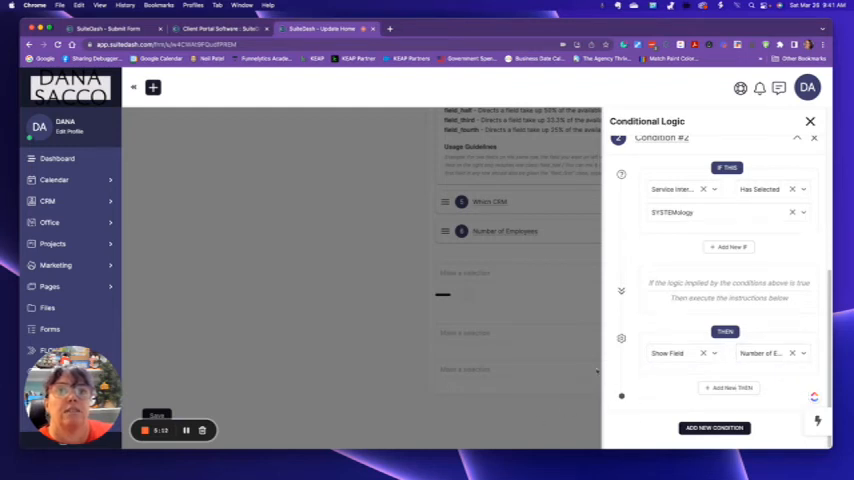
click(810, 121)
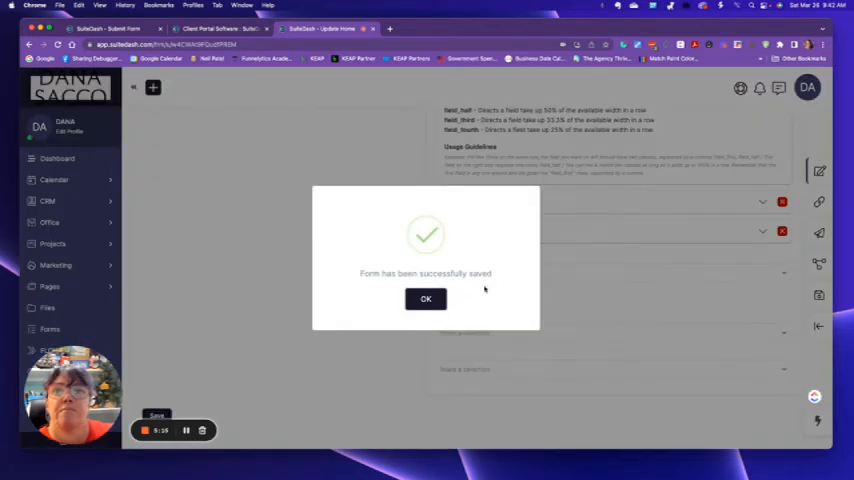
Step: Copy the Inquiry form's direct link and start a new browser tab
click(427, 297)
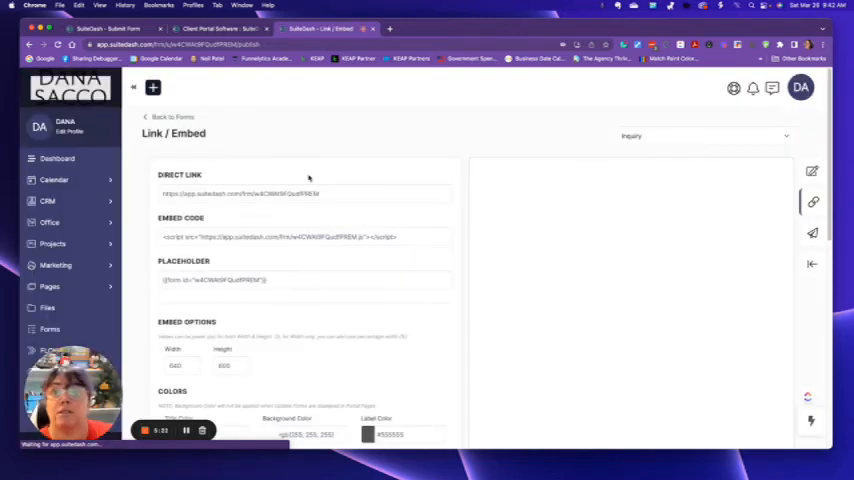
click(597, 349)
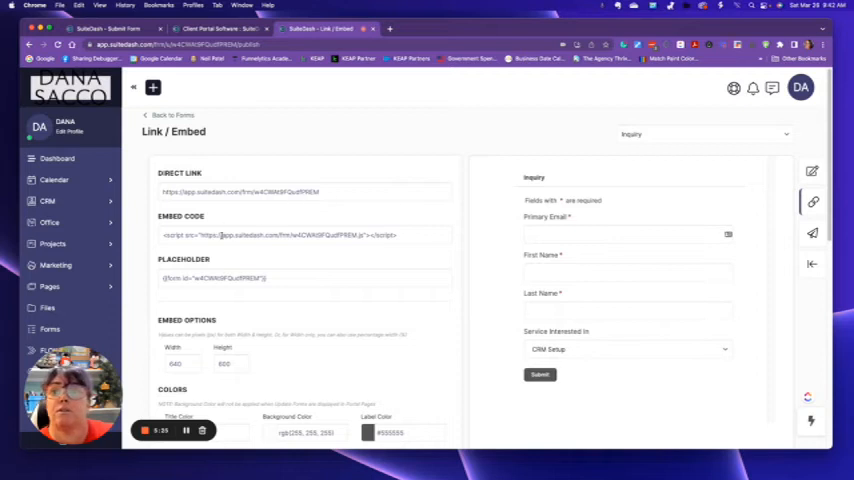
click(321, 191)
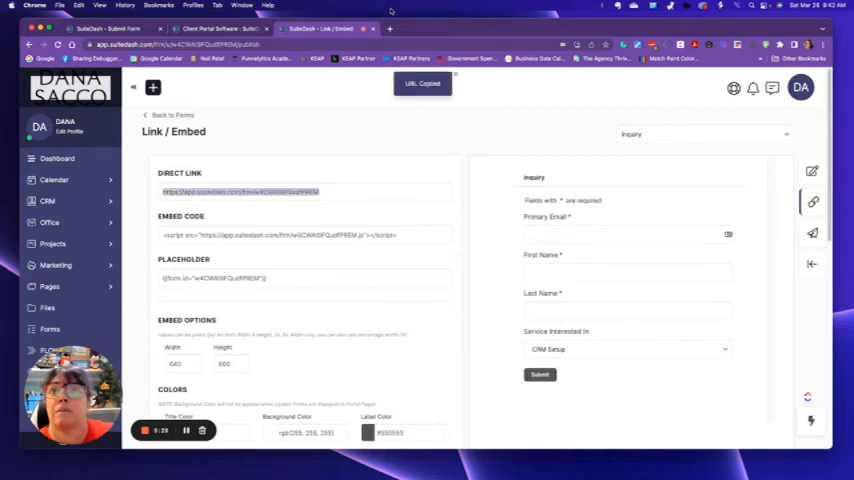
key(super+t)
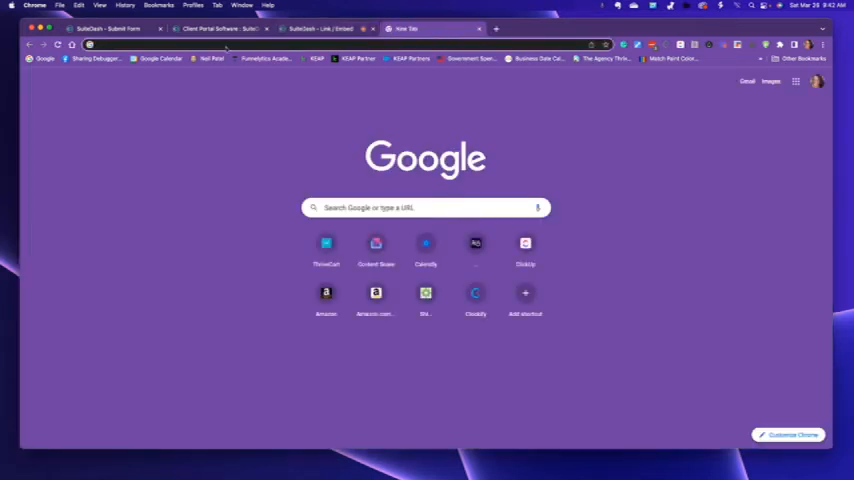
Step: Load the live Inquiry form from the copied link and choose SYSTEMology as the service
right_click(226, 46)
click(246, 112)
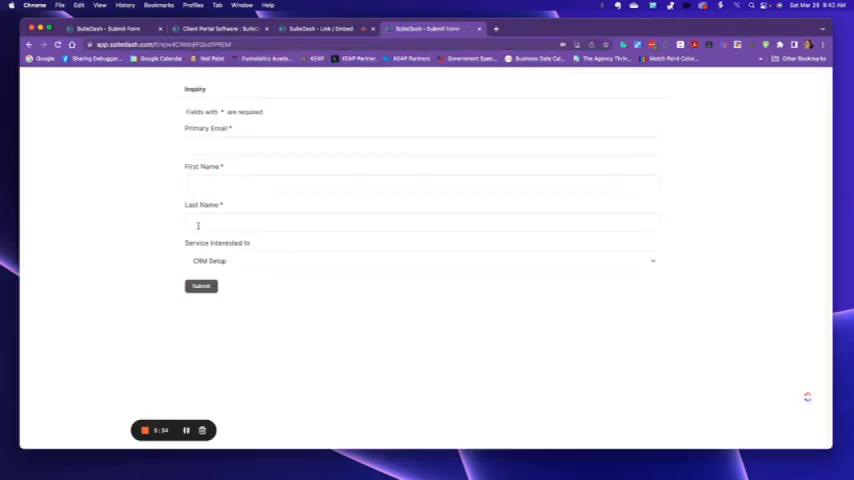
click(228, 264)
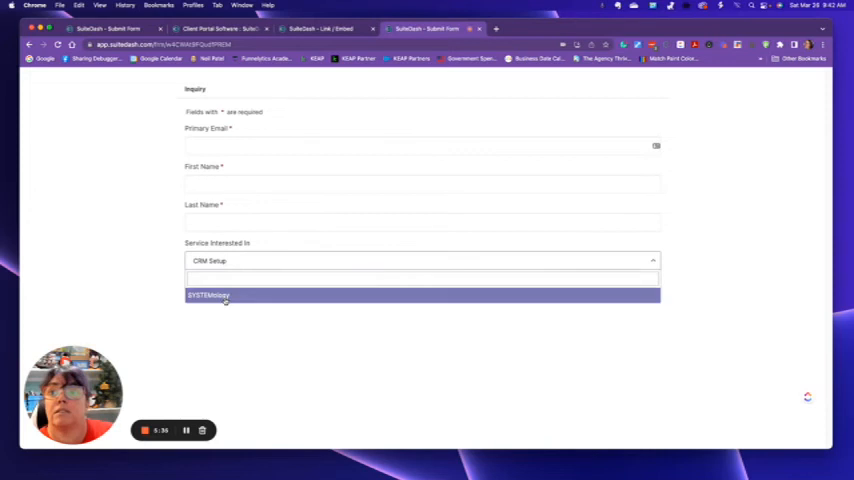
click(226, 296)
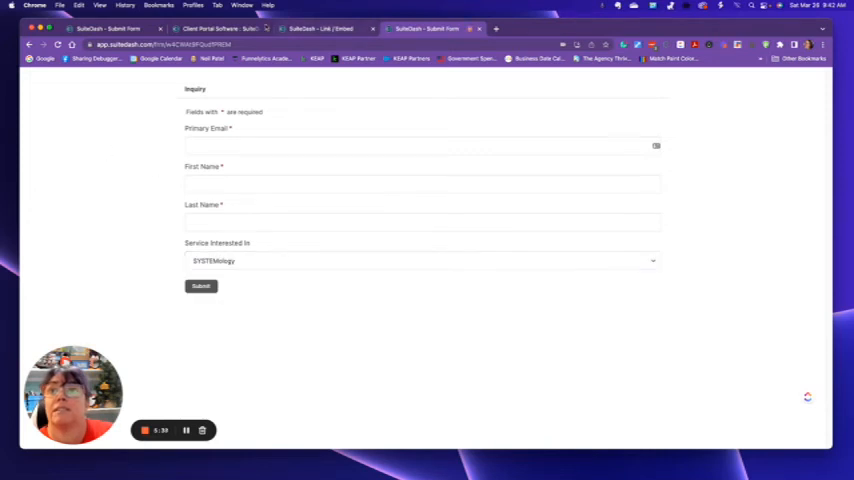
Step: Move between the homepage, link-and-embed, live form and form editor tabs
click(215, 28)
click(305, 28)
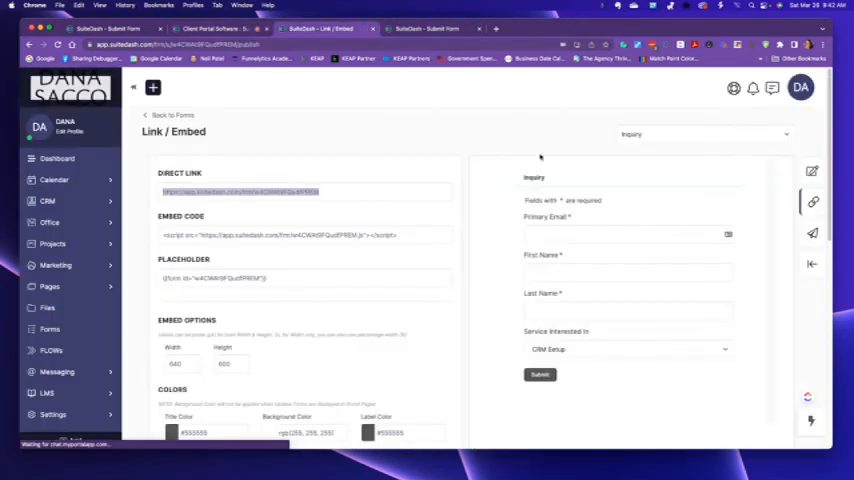
scroll(452, 301, down, 2)
scroll(452, 301, down, 3)
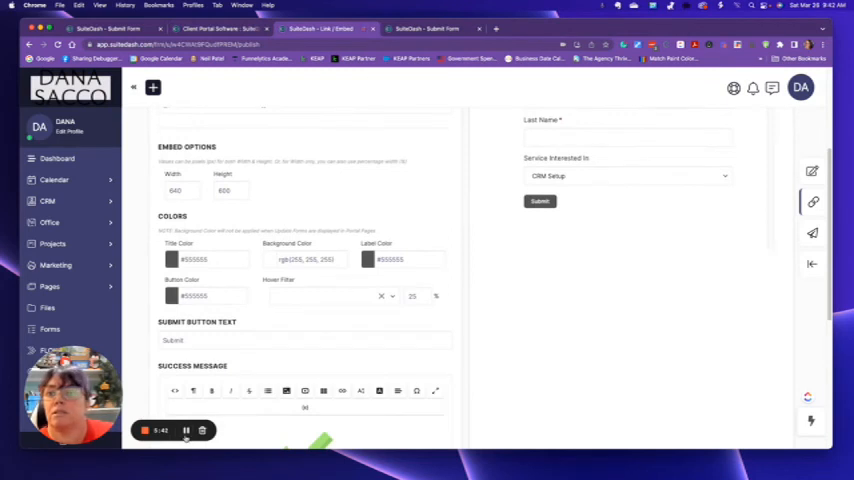
key(ctrl+Tab)
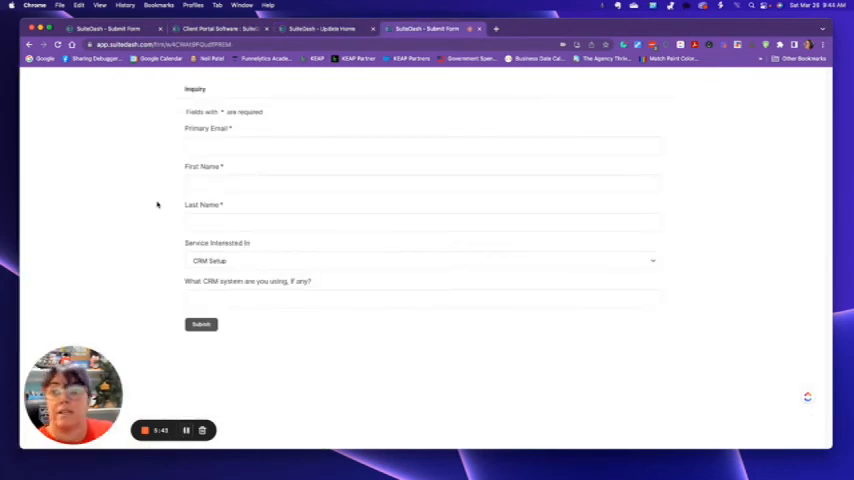
click(323, 27)
Step: Review the conditional logic rules, then toggle the live form's service between SYSTEMology and CRM Setup
click(813, 266)
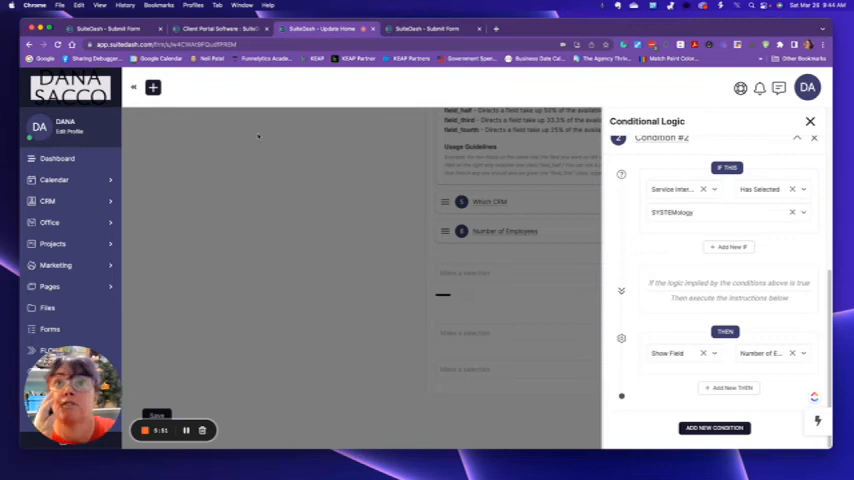
key(ctrl+Tab)
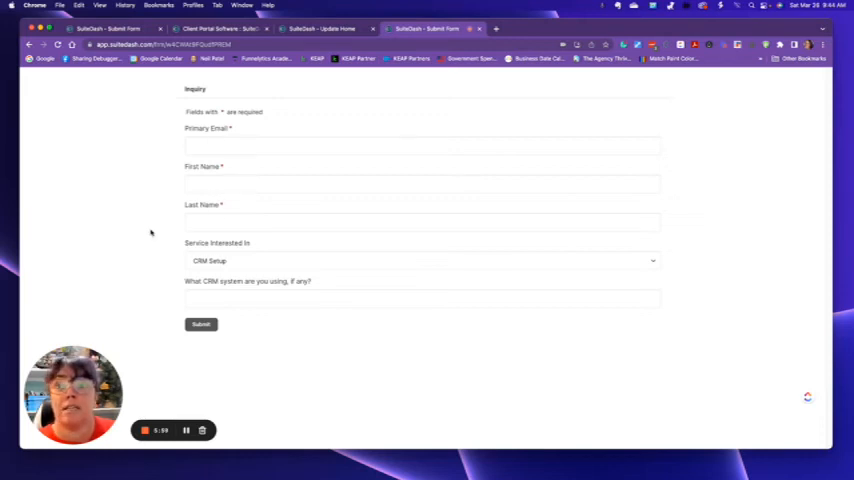
click(240, 260)
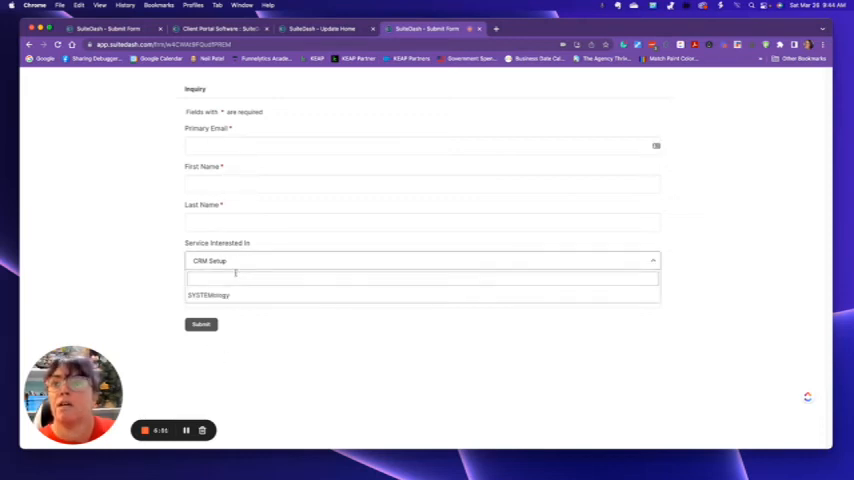
click(232, 295)
click(253, 262)
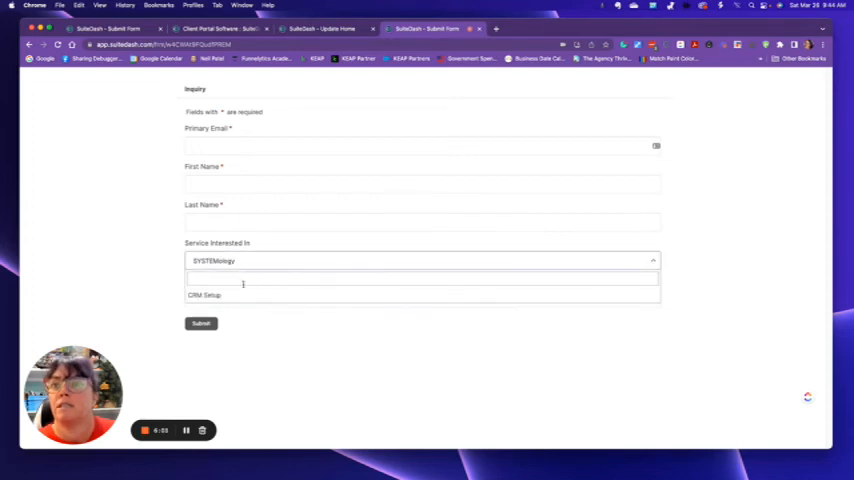
click(236, 295)
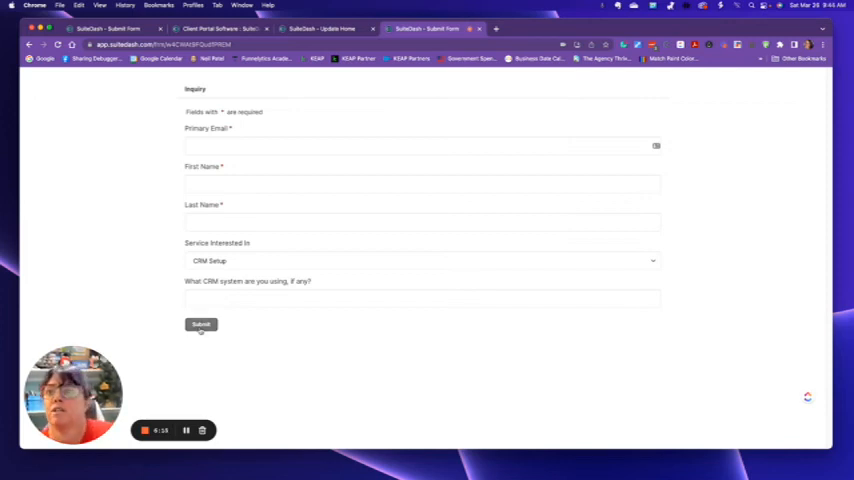
Step: Submit the empty live form to see the required email and name errors, then return to the editor
click(201, 326)
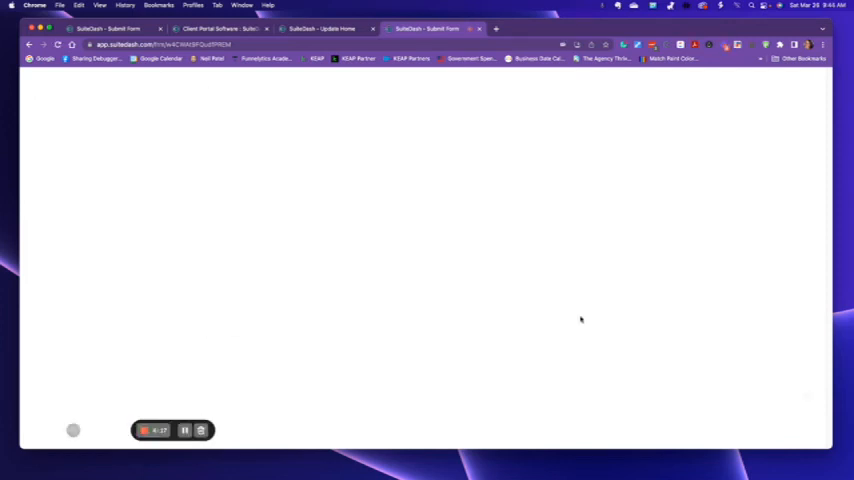
click(330, 29)
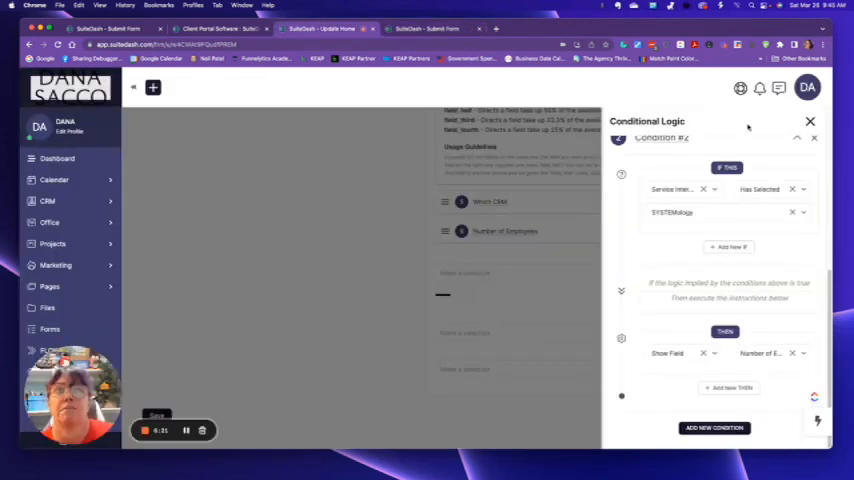
Step: Close the Conditional Logic panel to show the Inquiry form blocks
click(810, 121)
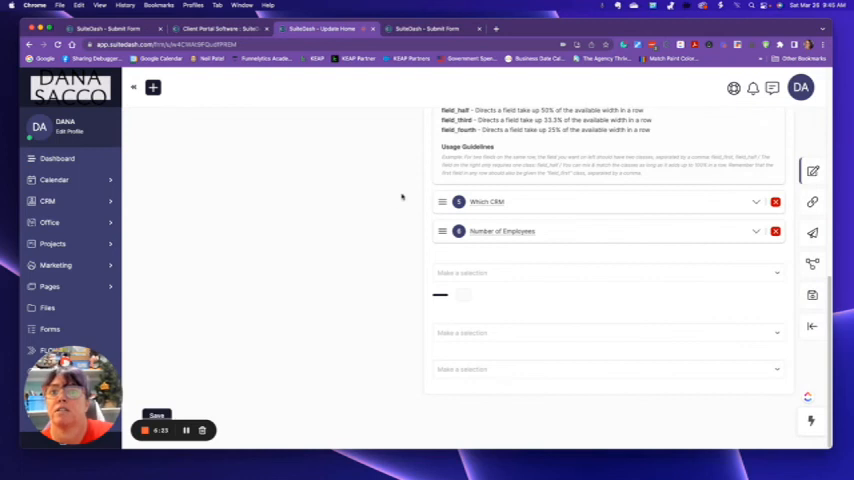
scroll(400, 198, up, 5)
scroll(390, 203, up, 2)
scroll(390, 203, down, 3)
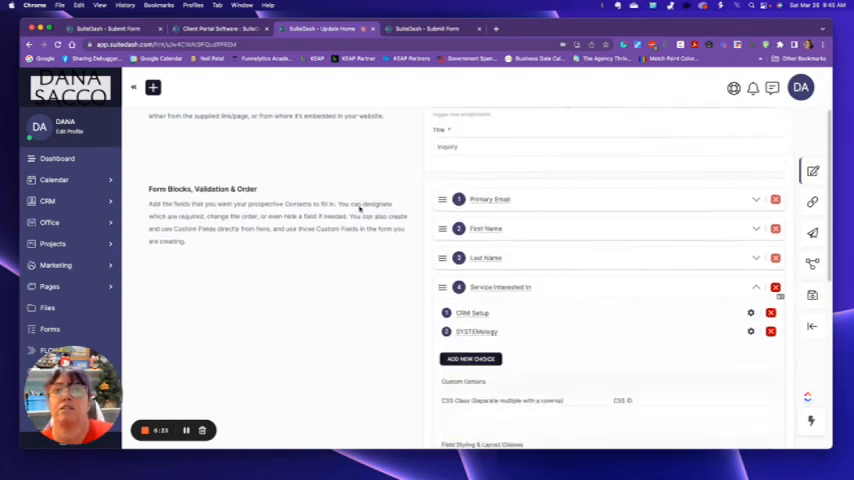
scroll(370, 210, down, 5)
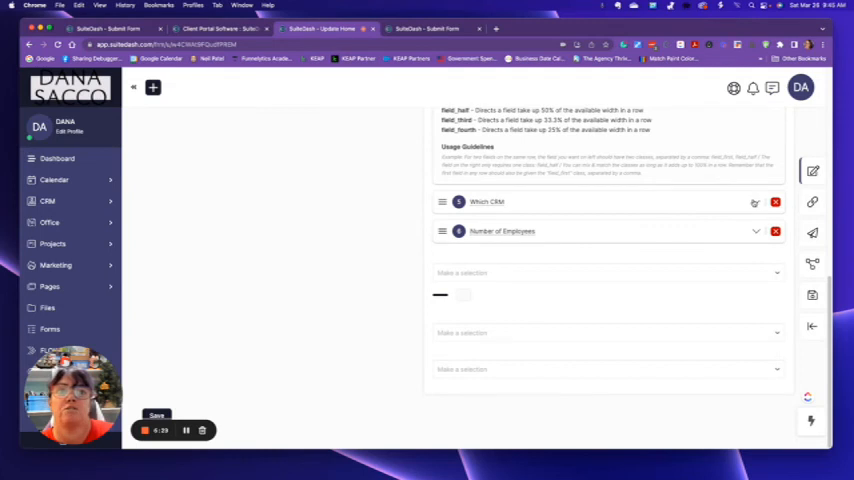
scroll(586, 253, up, 3)
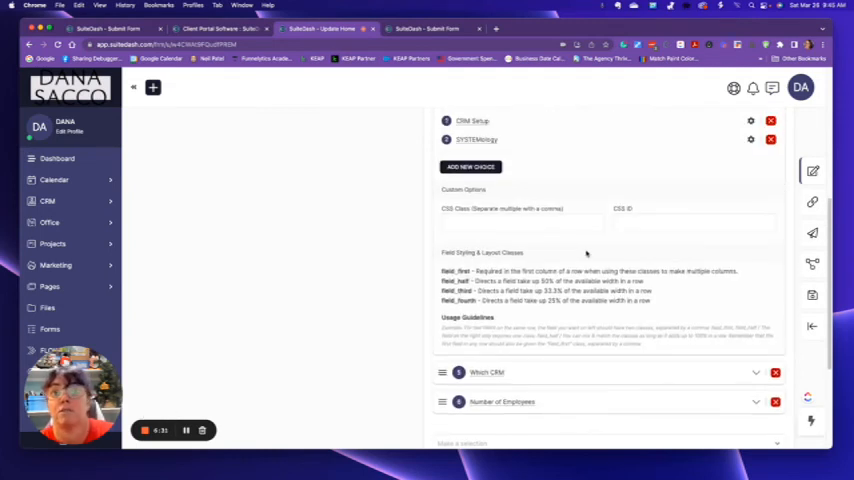
scroll(586, 253, up, 3)
scroll(715, 228, down, 1)
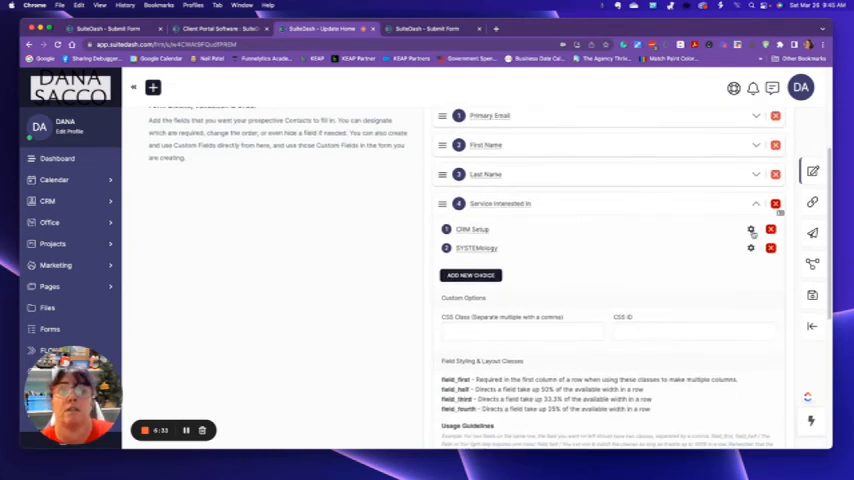
scroll(330, 250, down, 1)
scroll(328, 257, down, 4)
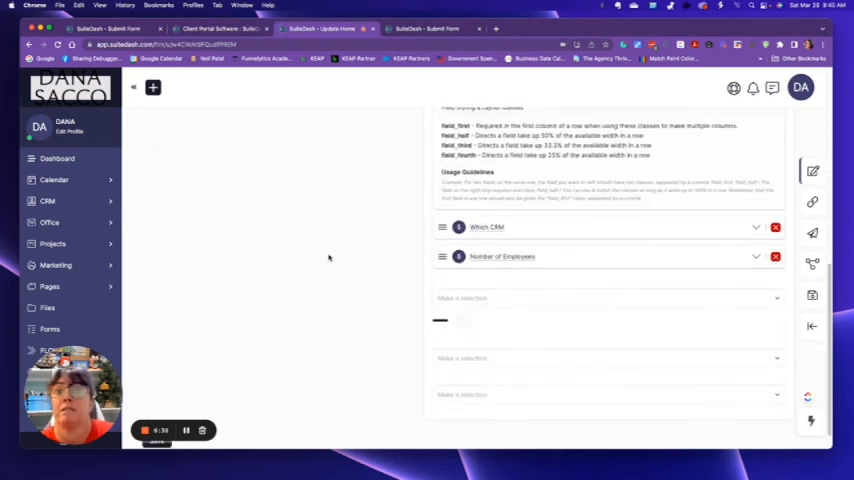
scroll(330, 256, up, 5)
scroll(339, 257, up, 1)
scroll(337, 259, down, 4)
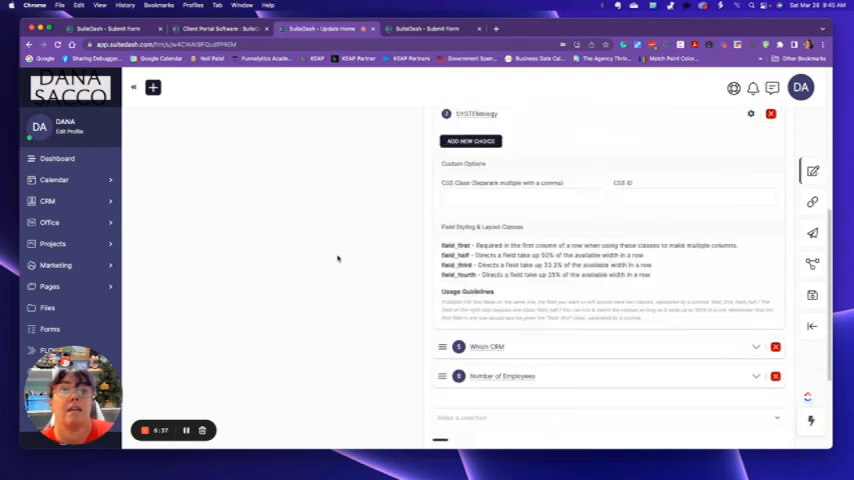
scroll(339, 257, down, 1)
scroll(339, 257, down, 2)
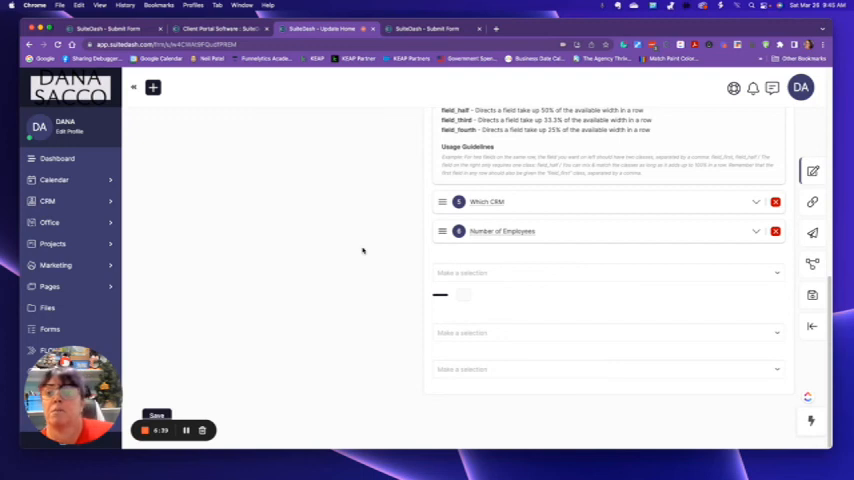